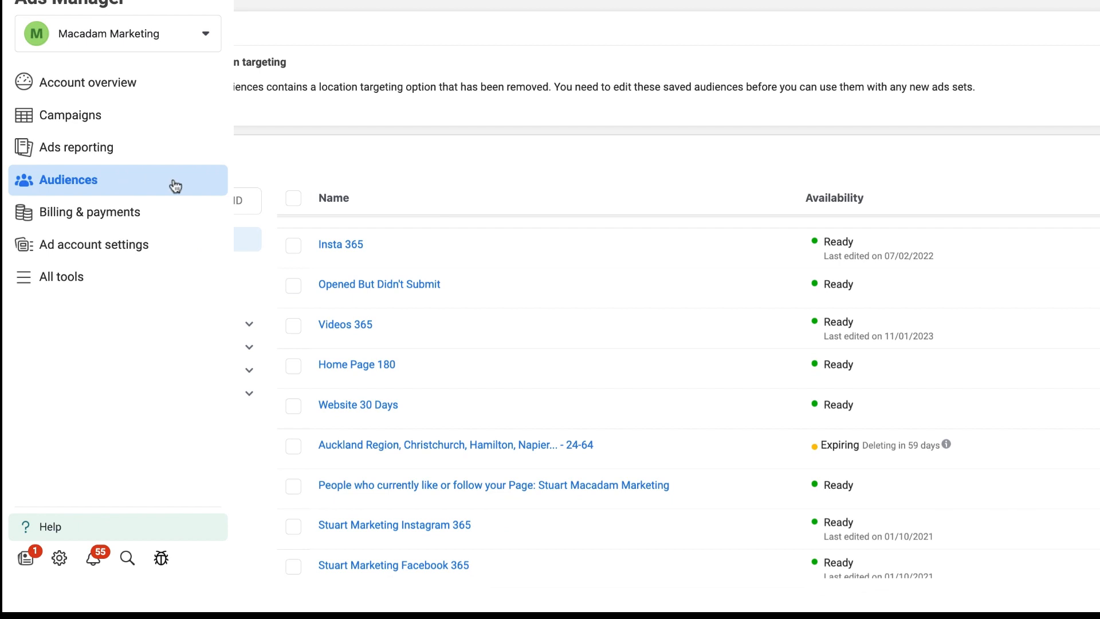
mouse_move(429, 445)
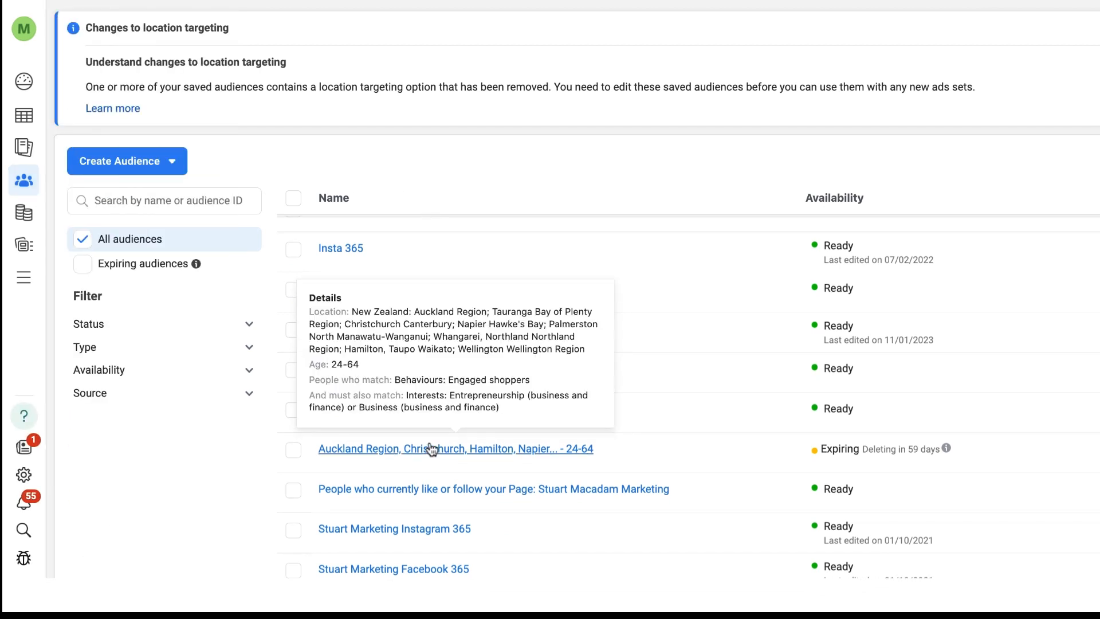
scroll(432, 449, "up", 1)
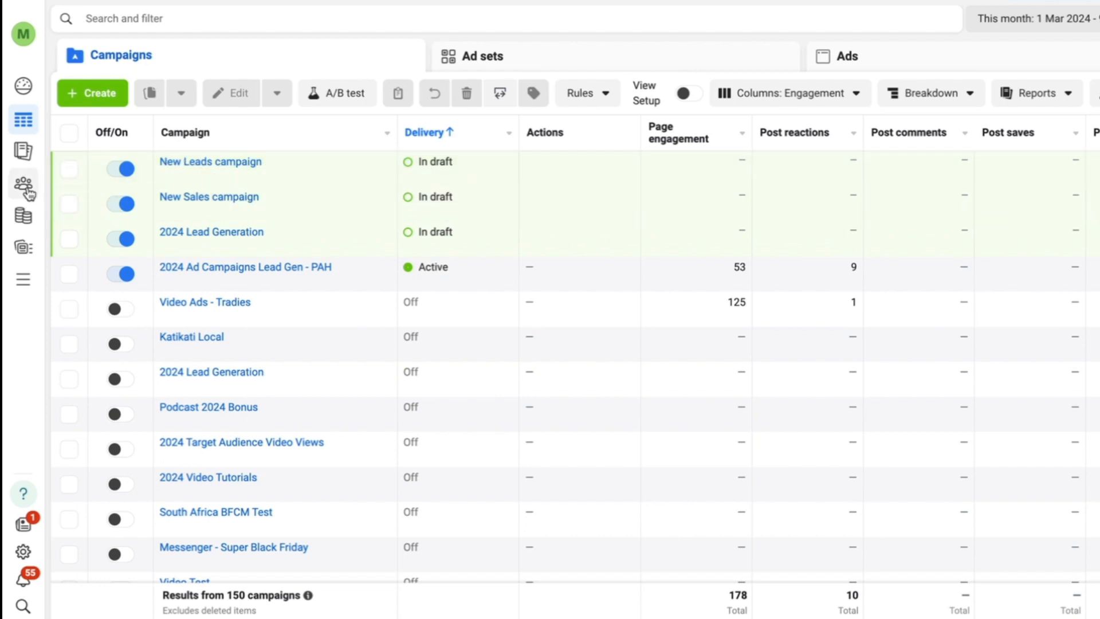
- Open the ad account's Audiences section and start a custom audience with Facebook Page as its source
mouse_move(27, 193)
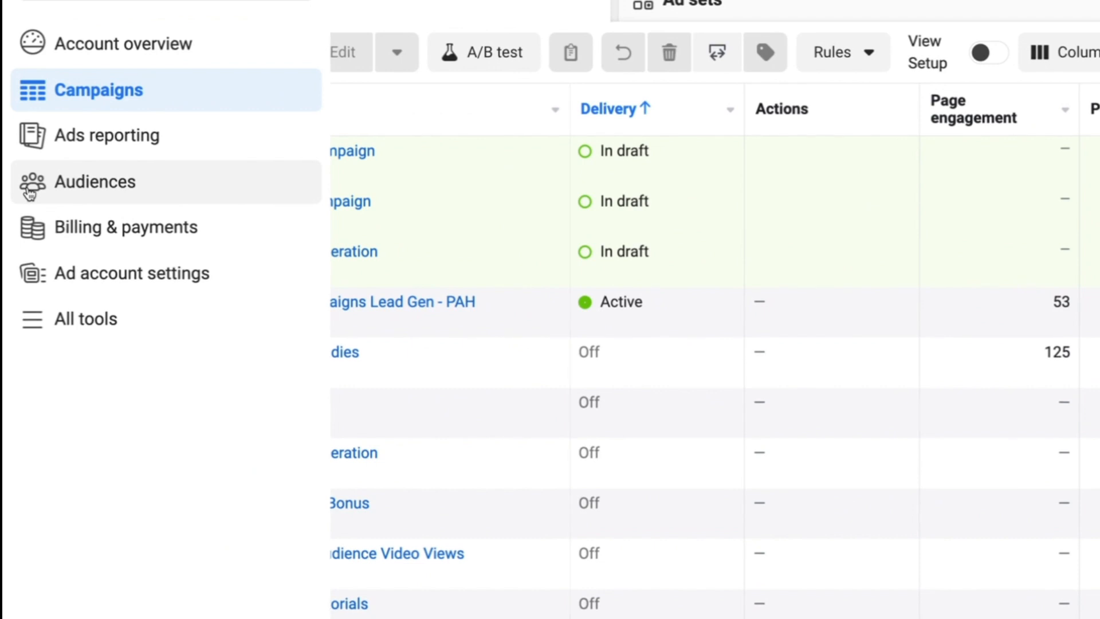
left_click(80, 188)
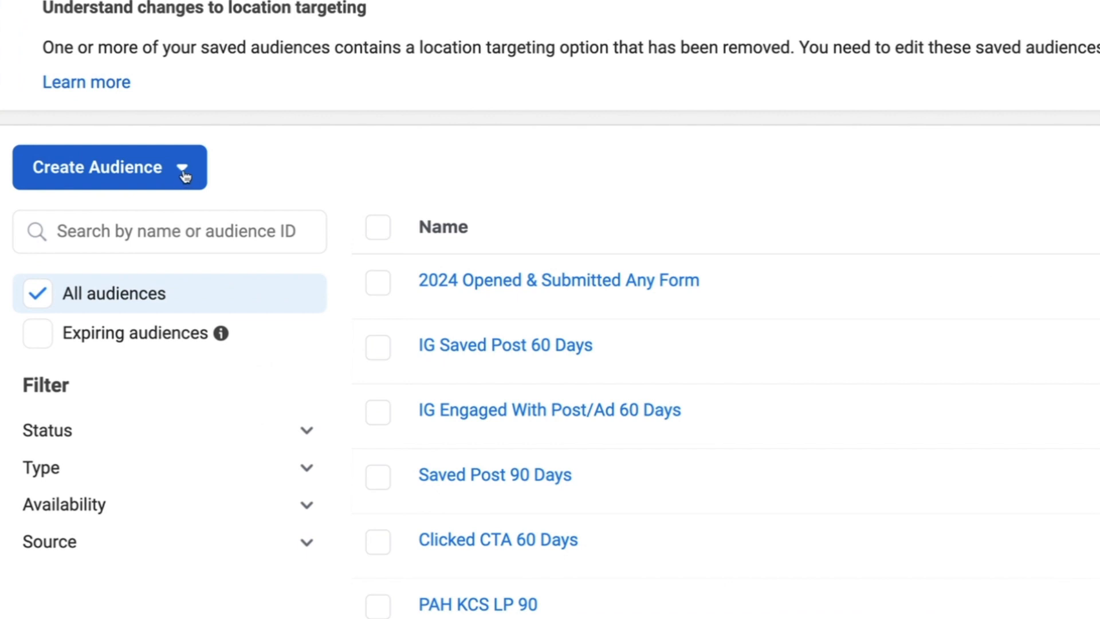
left_click(183, 174)
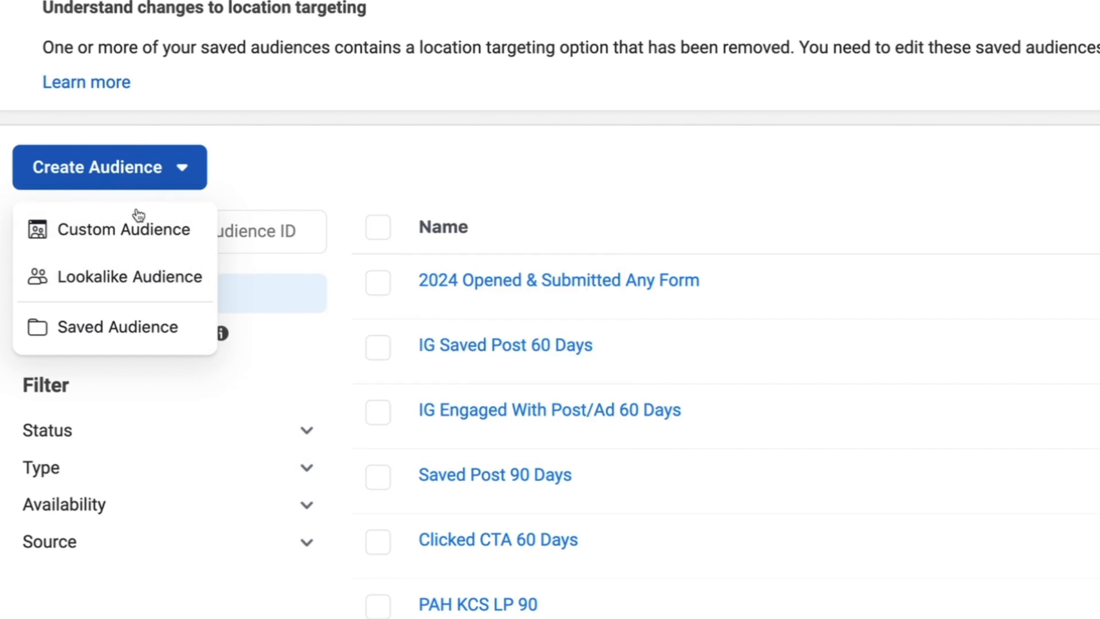
mouse_move(139, 229)
mouse_move(133, 280)
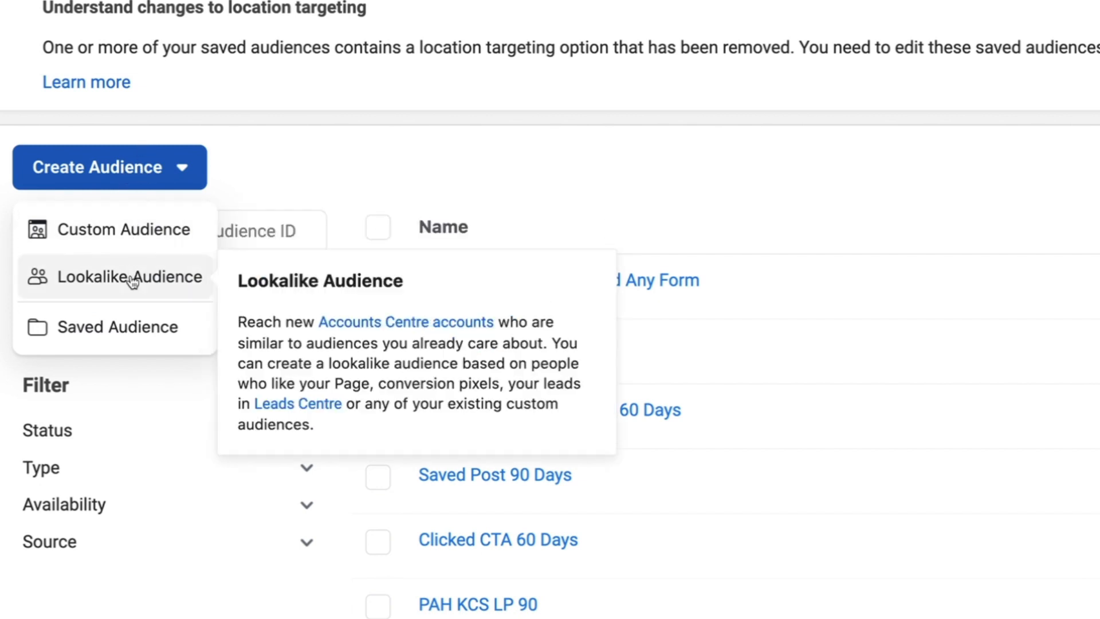
mouse_move(132, 329)
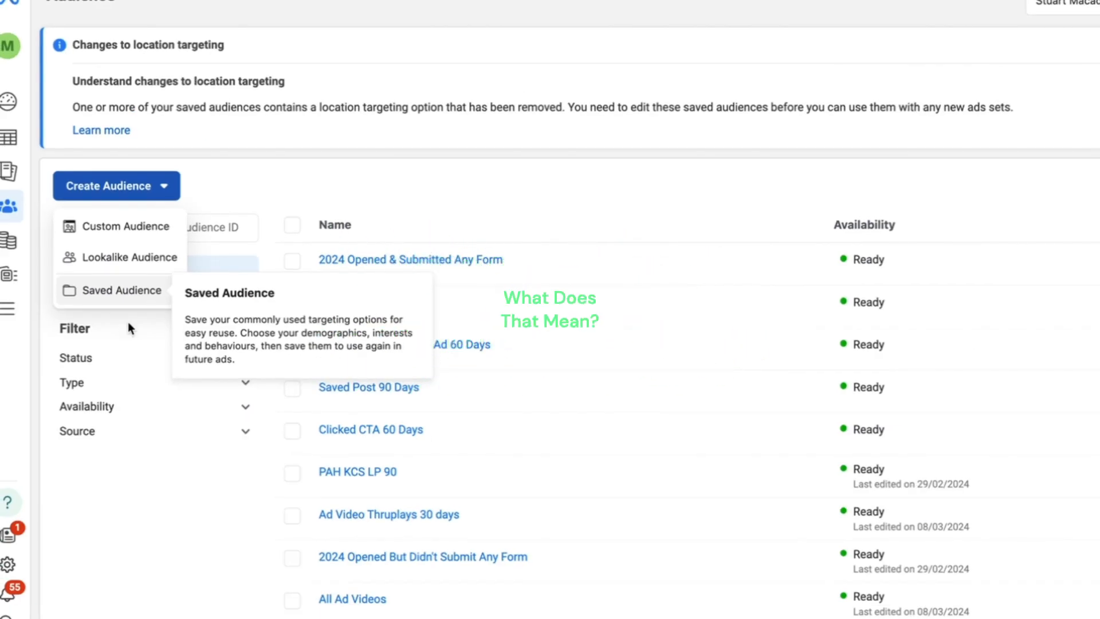
mouse_move(117, 234)
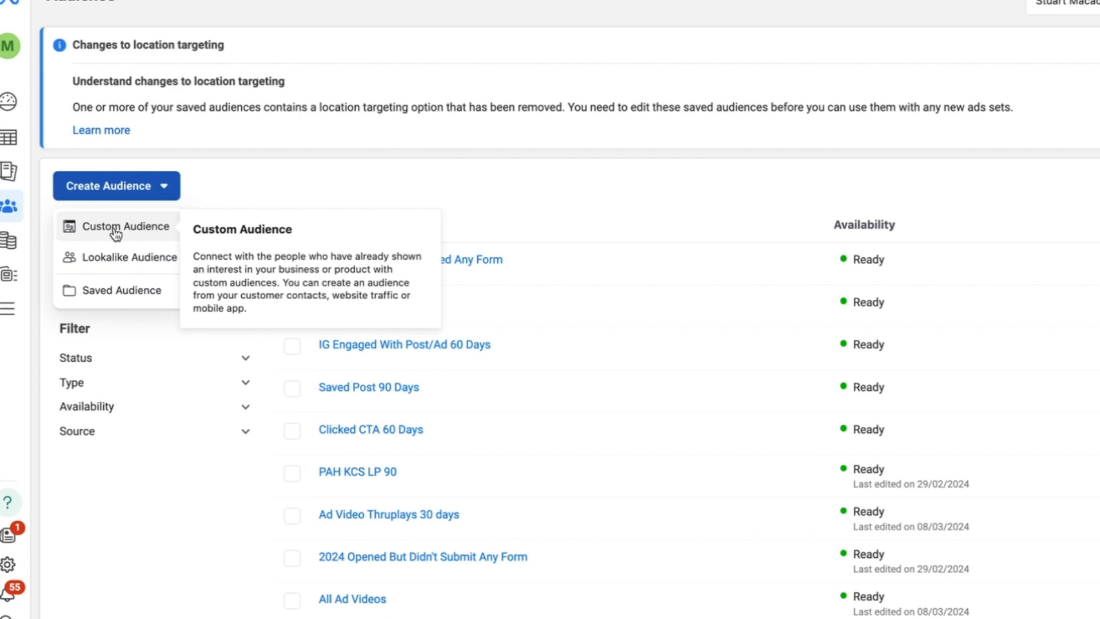
left_click(117, 228)
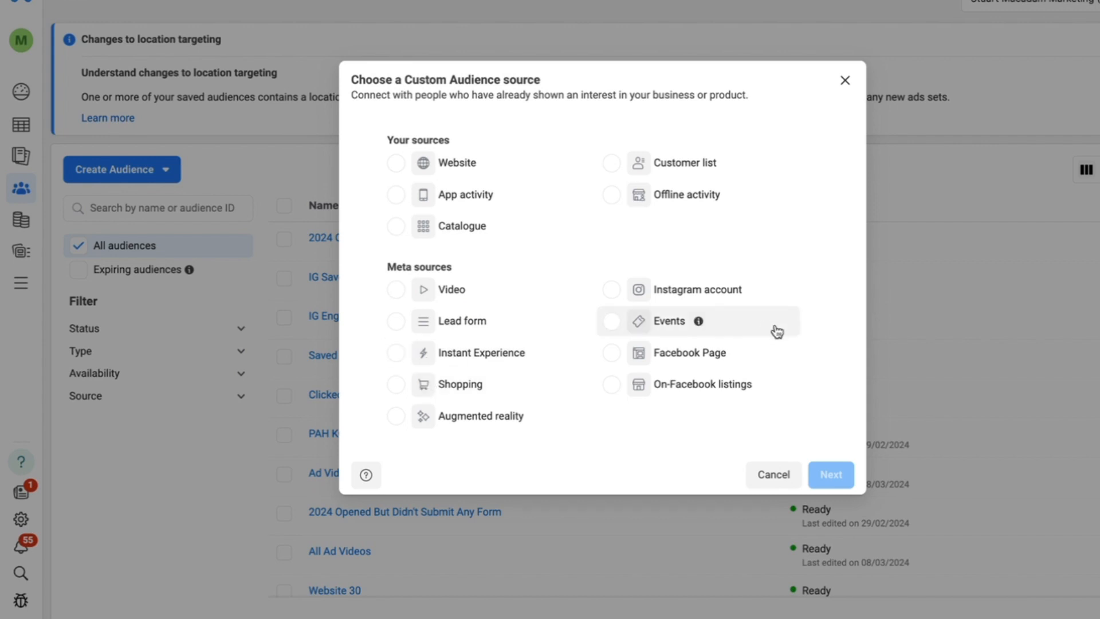
left_click(619, 357)
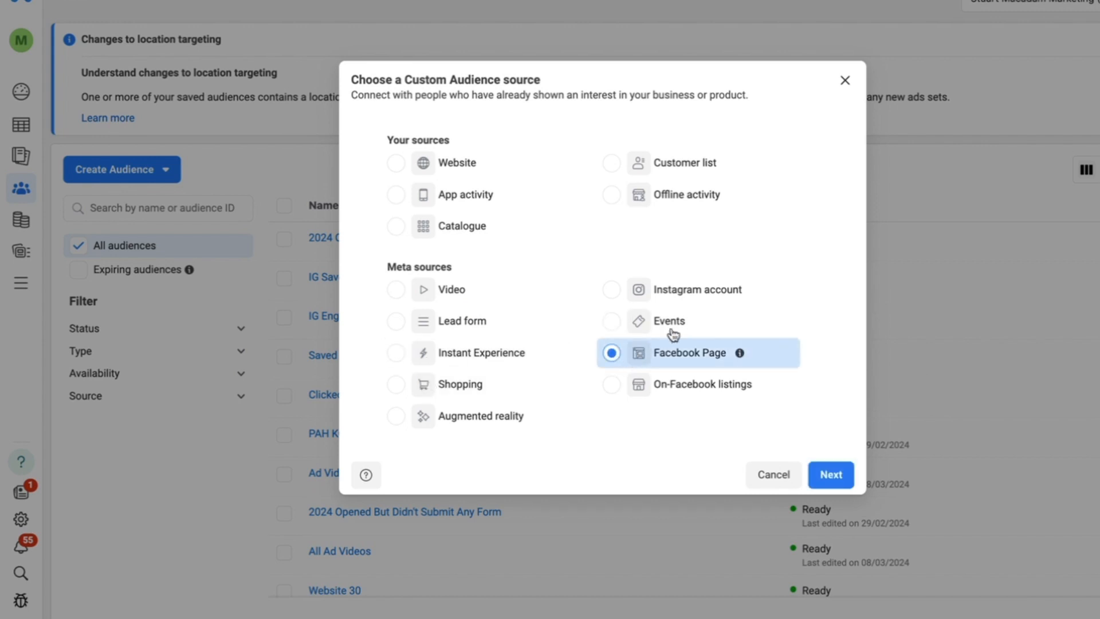
left_click(830, 478)
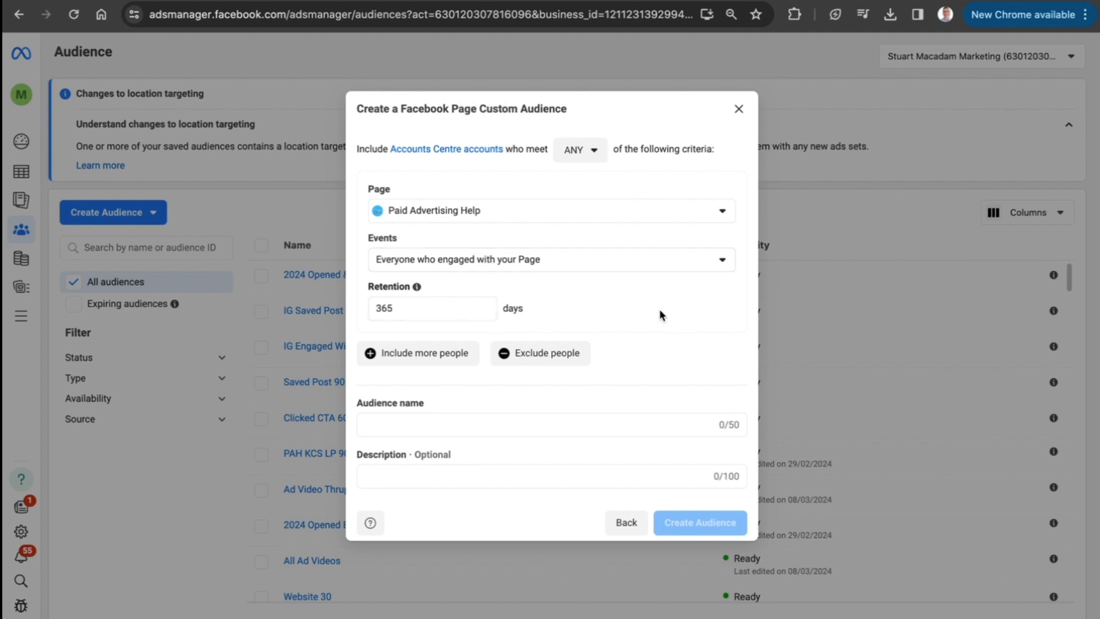
- Set the retention of the Facebook Page custom audience to 90 days
left_click(409, 308)
key("BackSpace")
key("BackSpace")
key("BackSpace")
type("90")
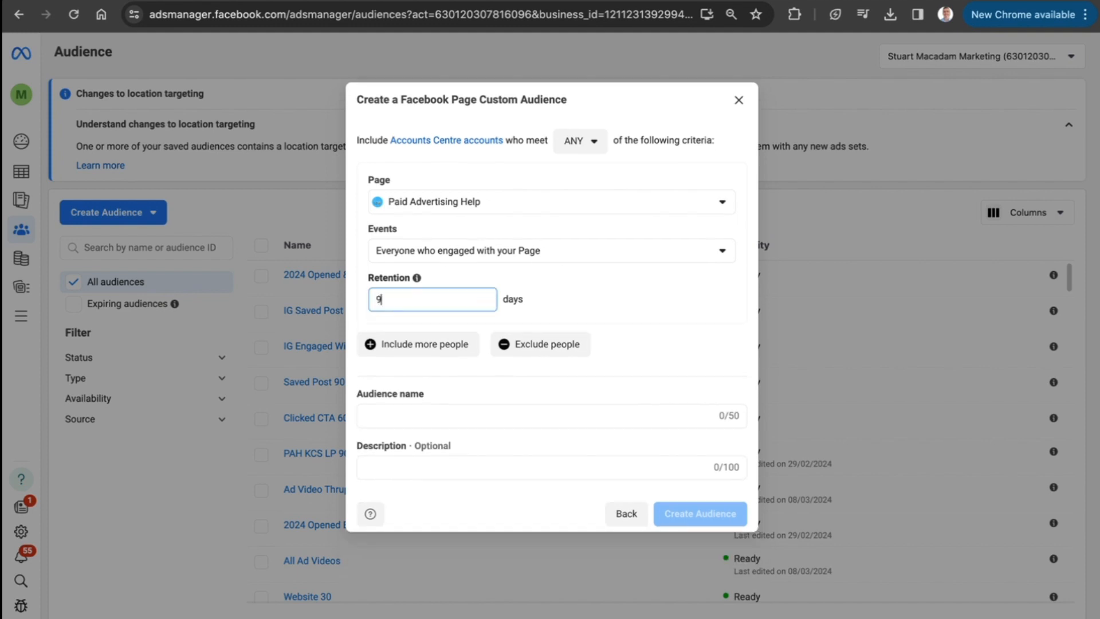
left_click(605, 306)
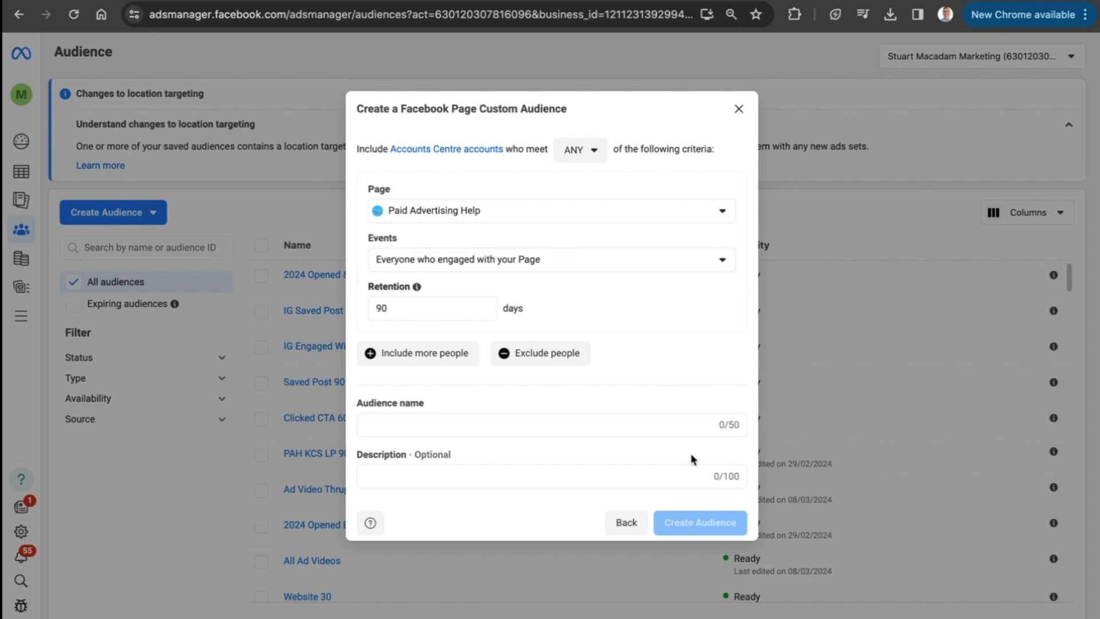
- Name the audience "Page Engagement 90 Days PAH", create it, and close its confirmation and summary
left_click(400, 429)
type("Pa")
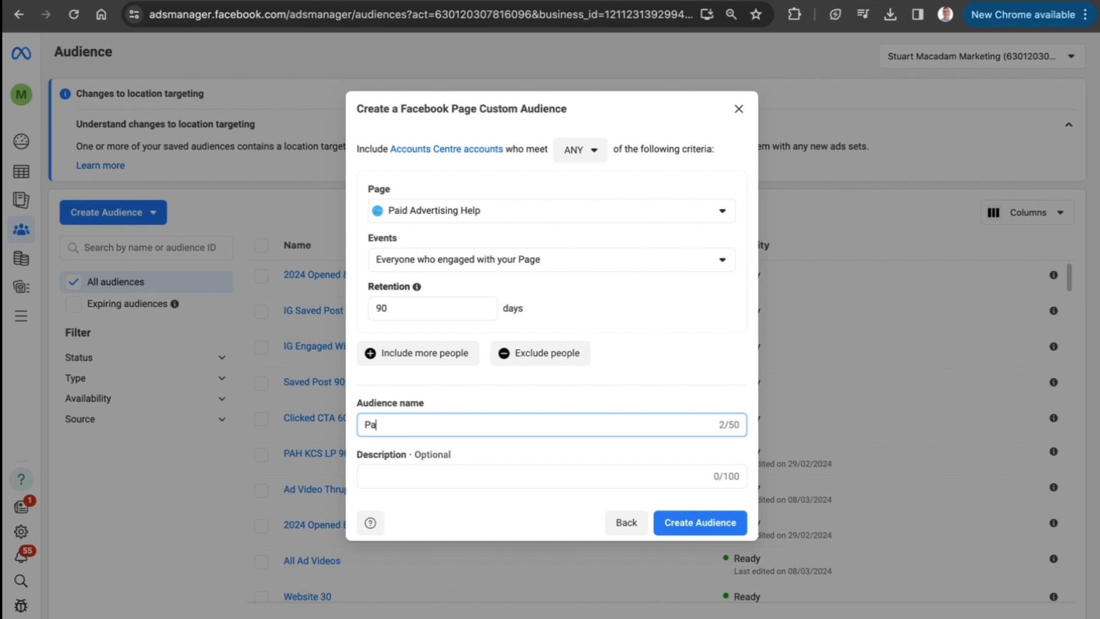
type("ge Engagement 90")
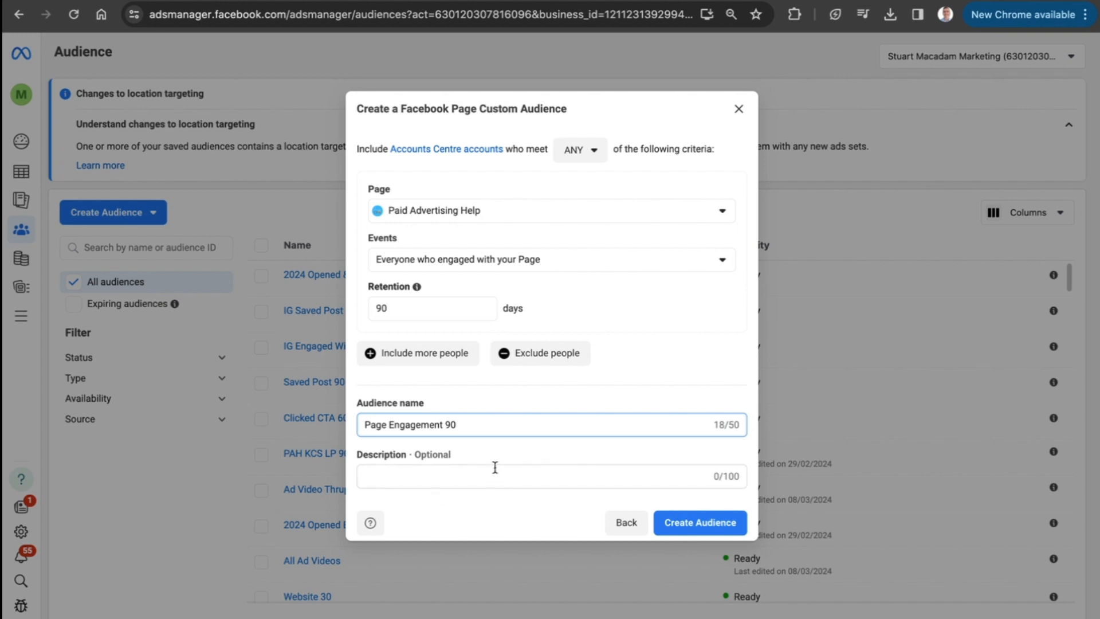
type("Days PAH")
left_click(694, 532)
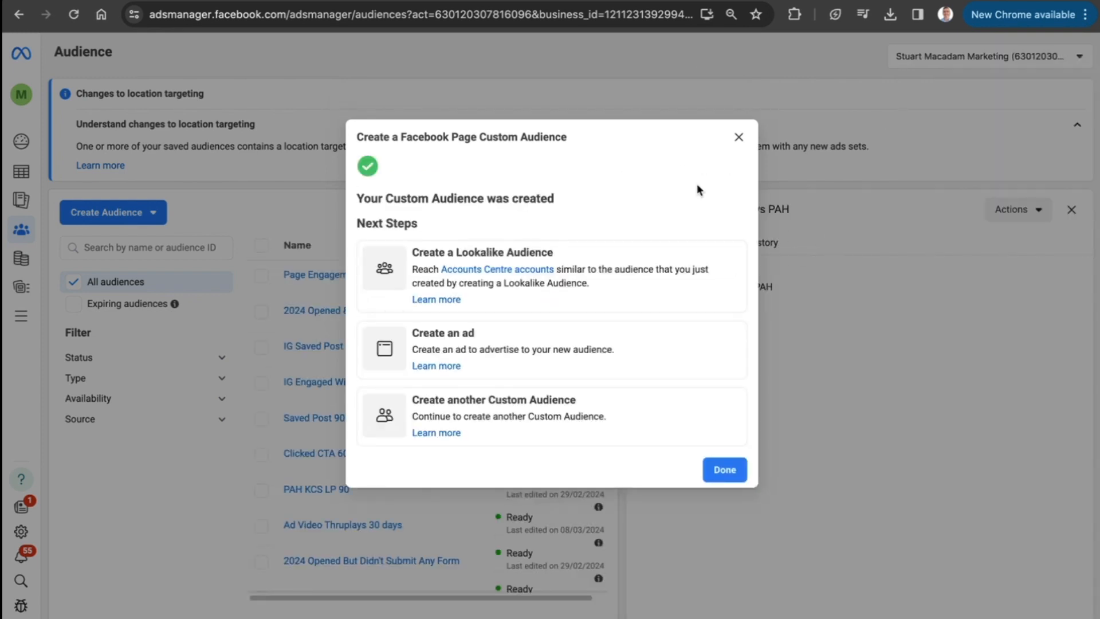
left_click(738, 137)
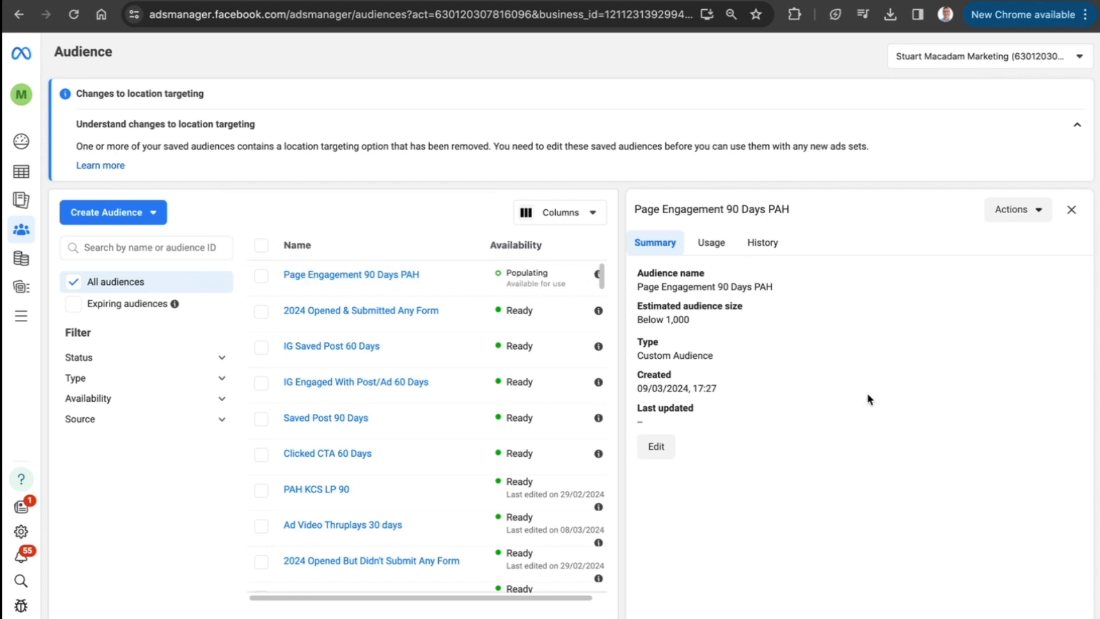
left_click(1075, 211)
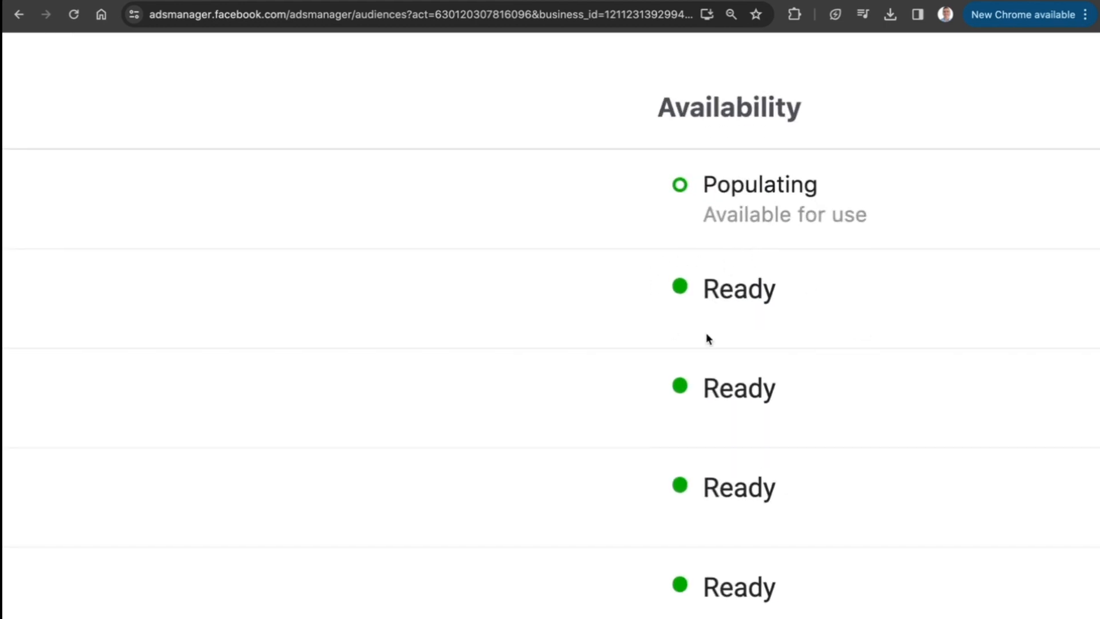
- Start a new lookalike audience and set its audience size to 5%
scroll(705, 332, "down", 6)
scroll(680, 392, "down", 5)
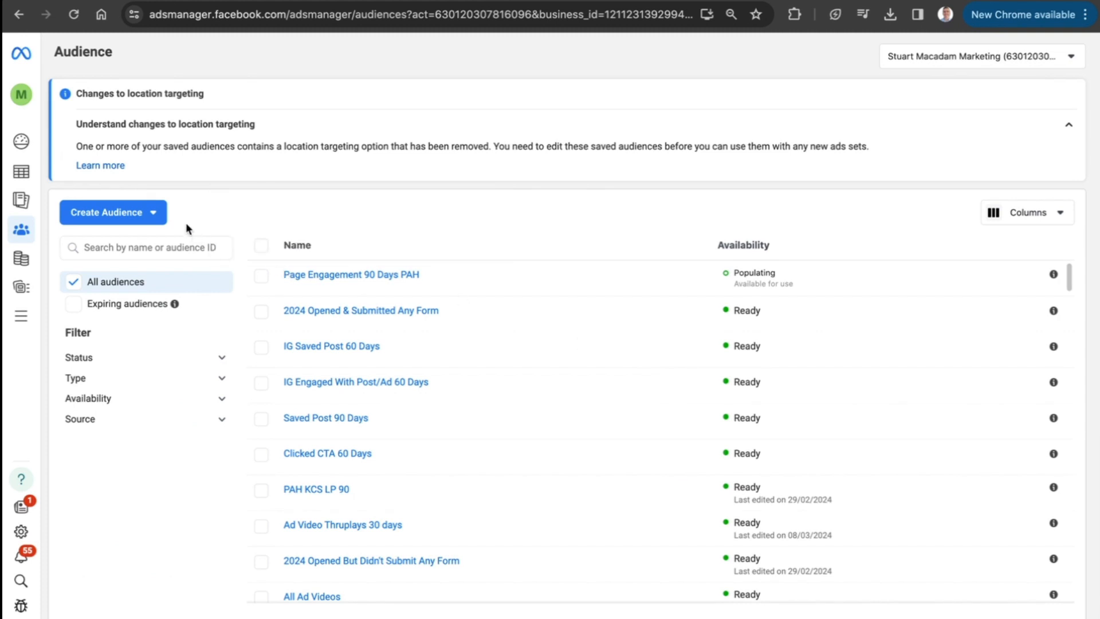
left_click(155, 214)
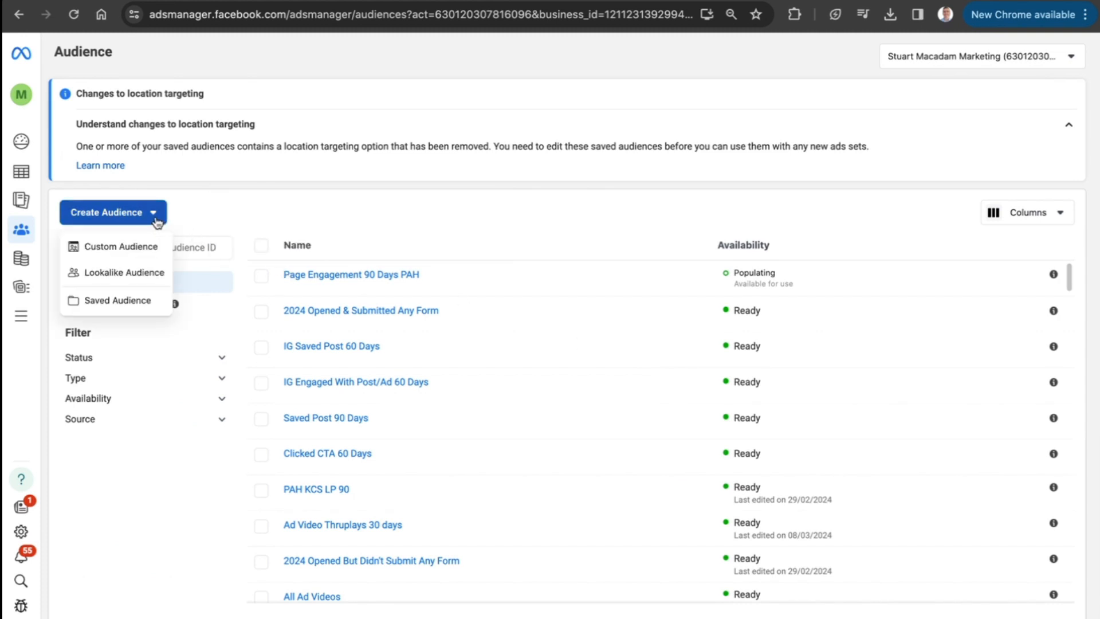
left_click(136, 273)
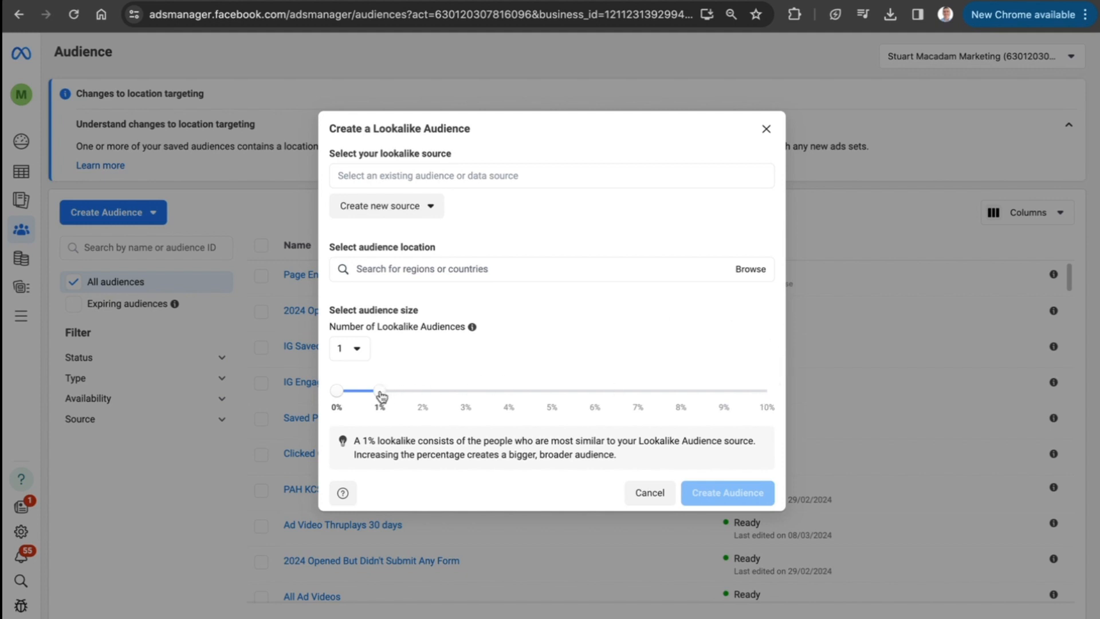
left_click_drag(381, 395, 556, 397)
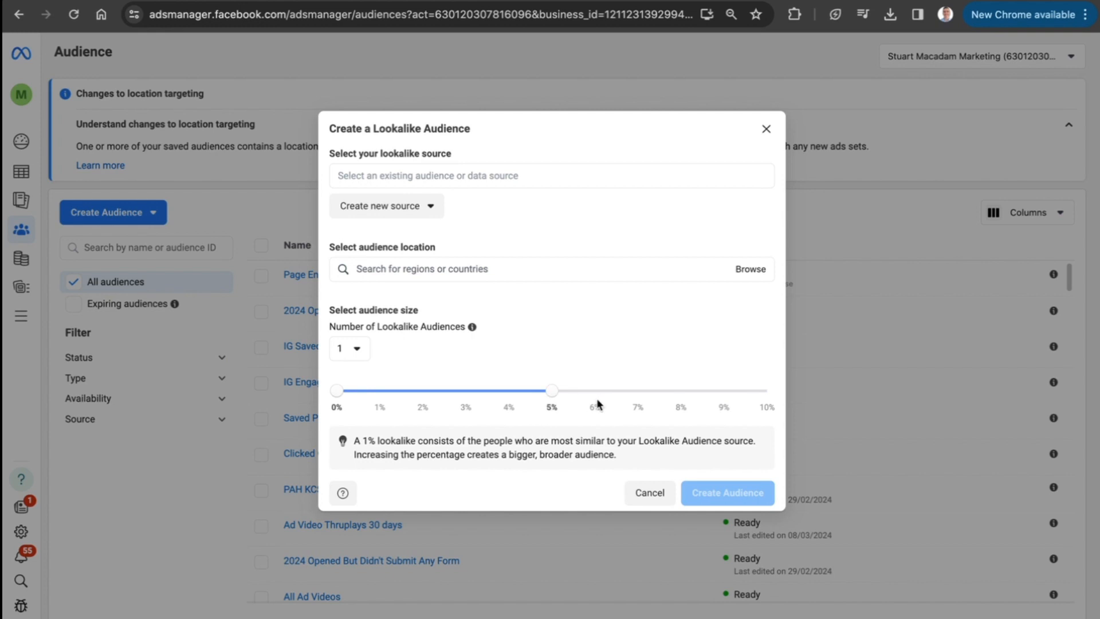
- Set the lookalike audience's location to New Zealand
left_click(421, 269)
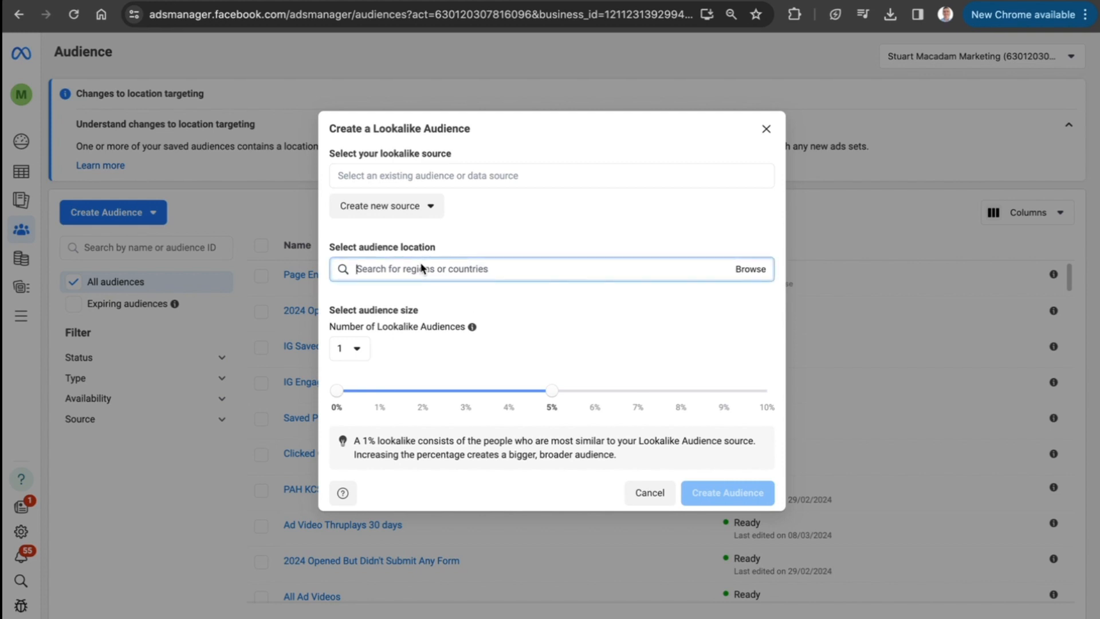
type("new")
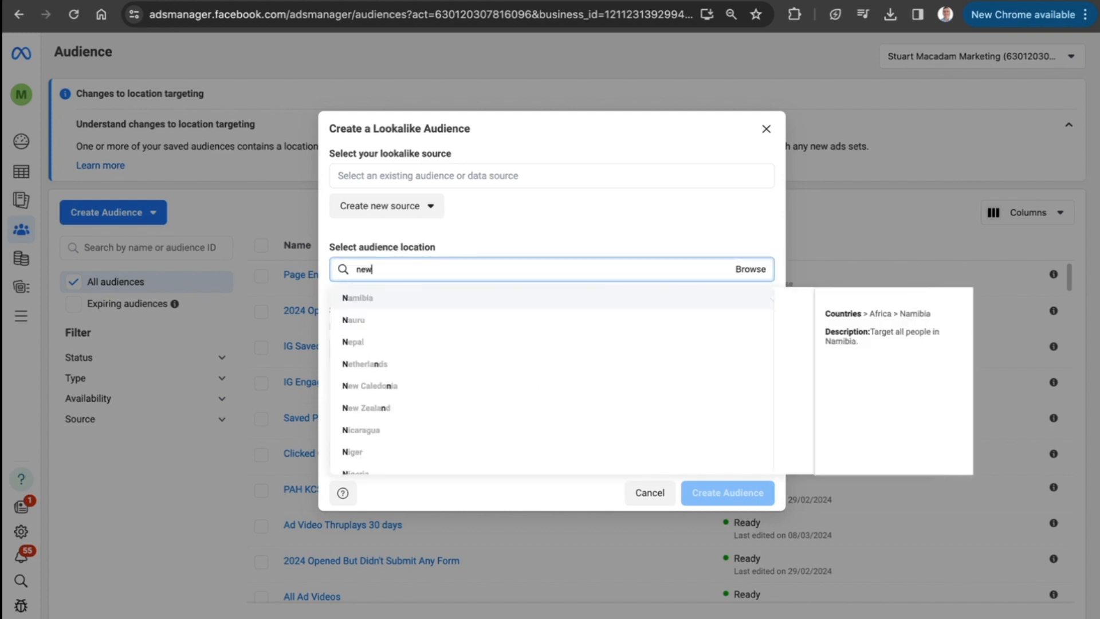
type(" ze")
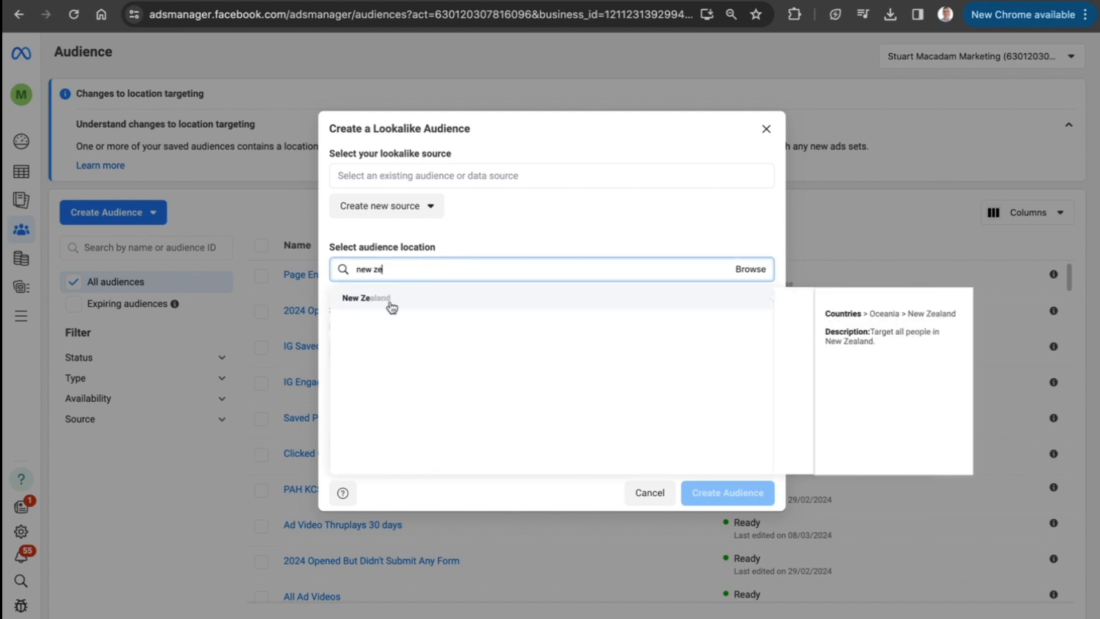
left_click(392, 307)
left_click(582, 205)
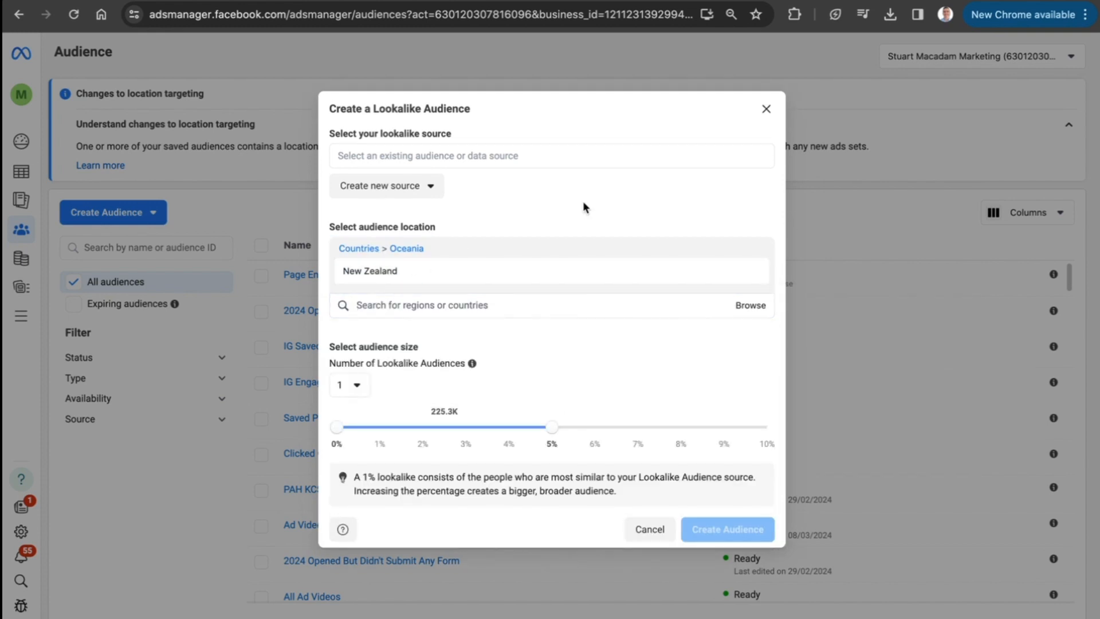
- Start a new custom audience as the lookalike source, based on the Video Meta source
left_click(432, 187)
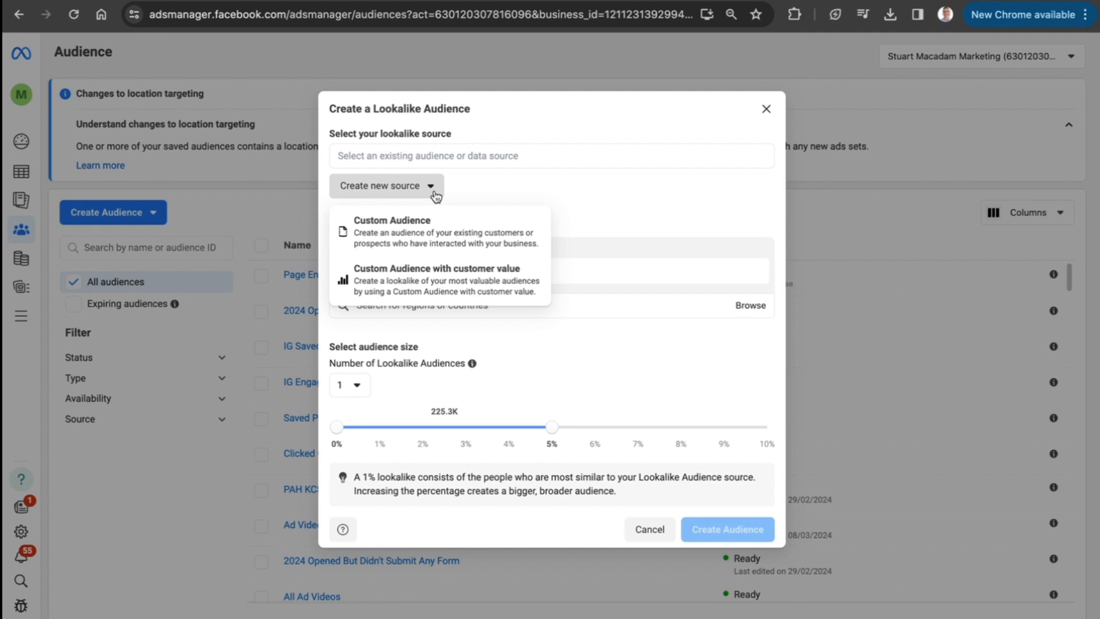
left_click(408, 232)
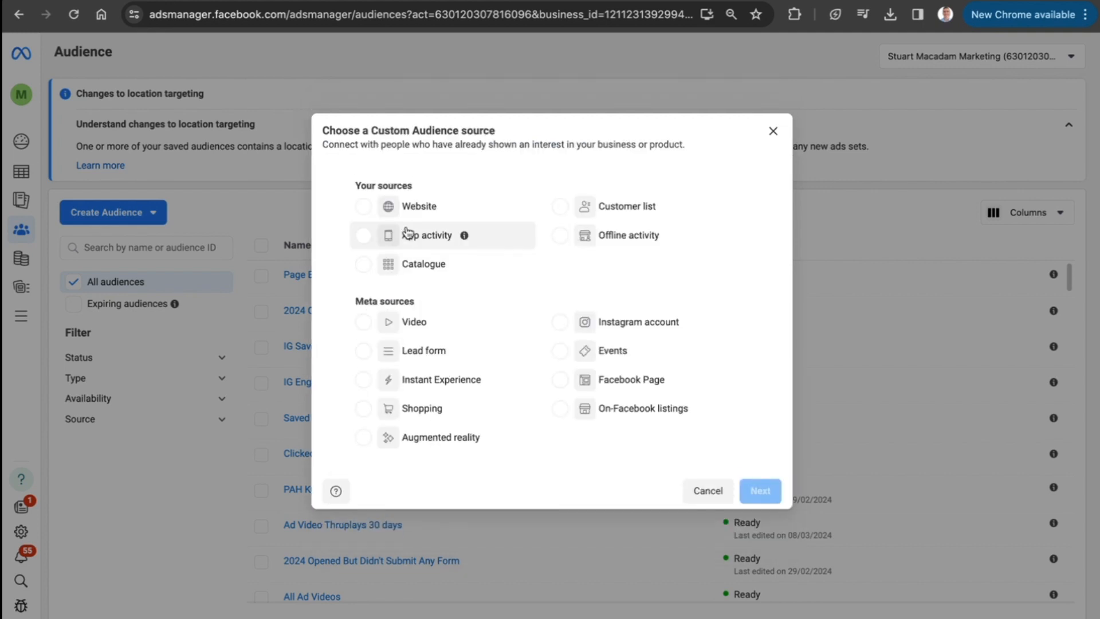
left_click(365, 325)
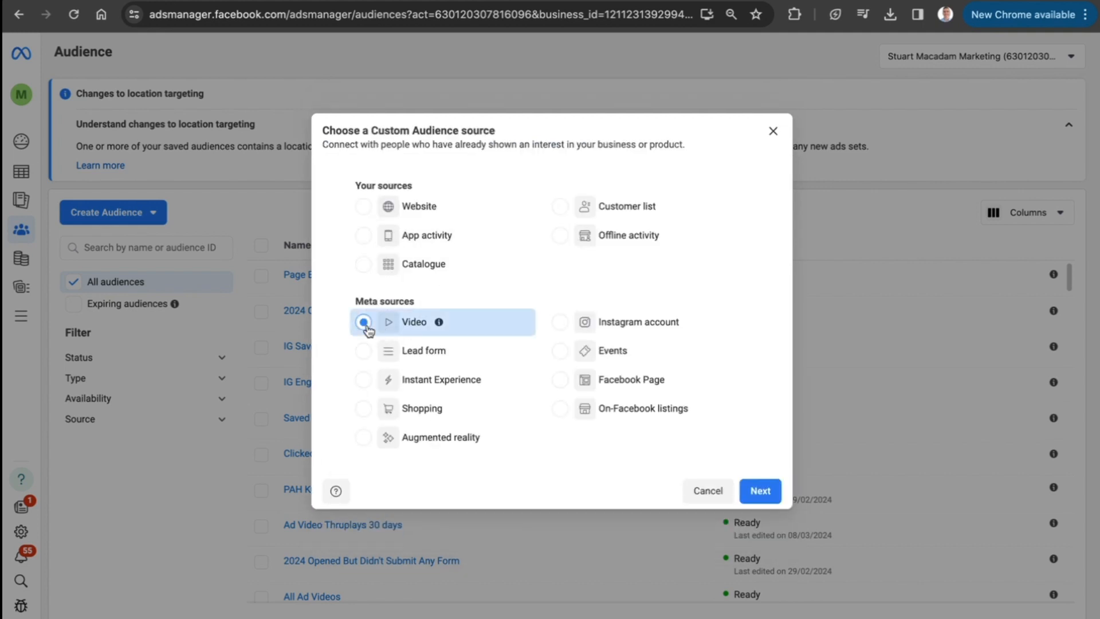
left_click(763, 492)
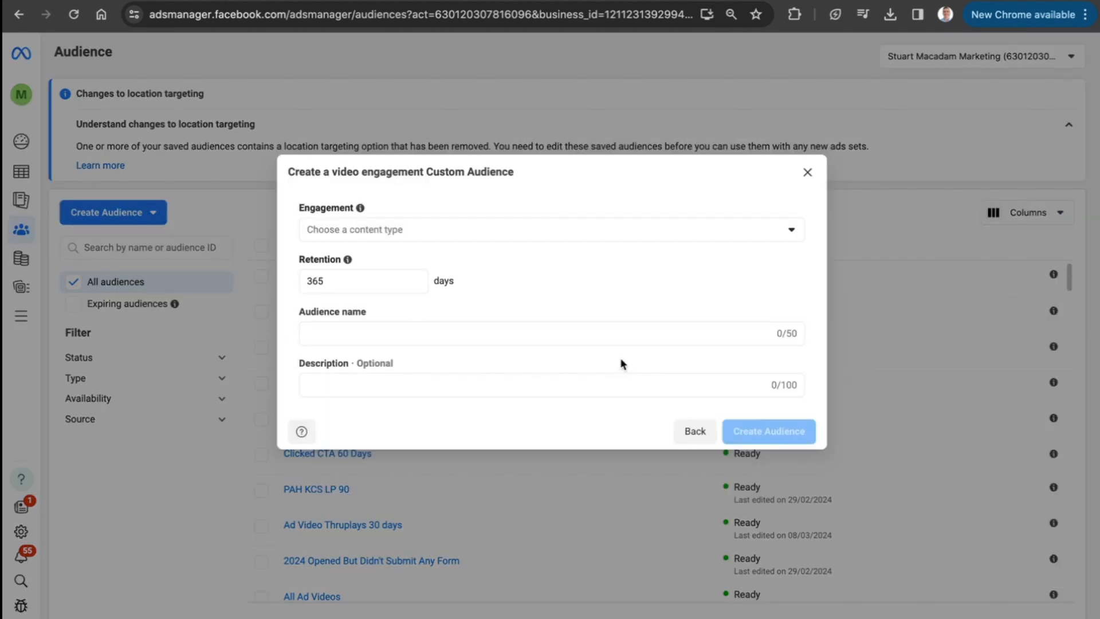
- Include people who viewed at least three seconds of the 0:49 video uploaded 26 Apr 2023
left_click(450, 239)
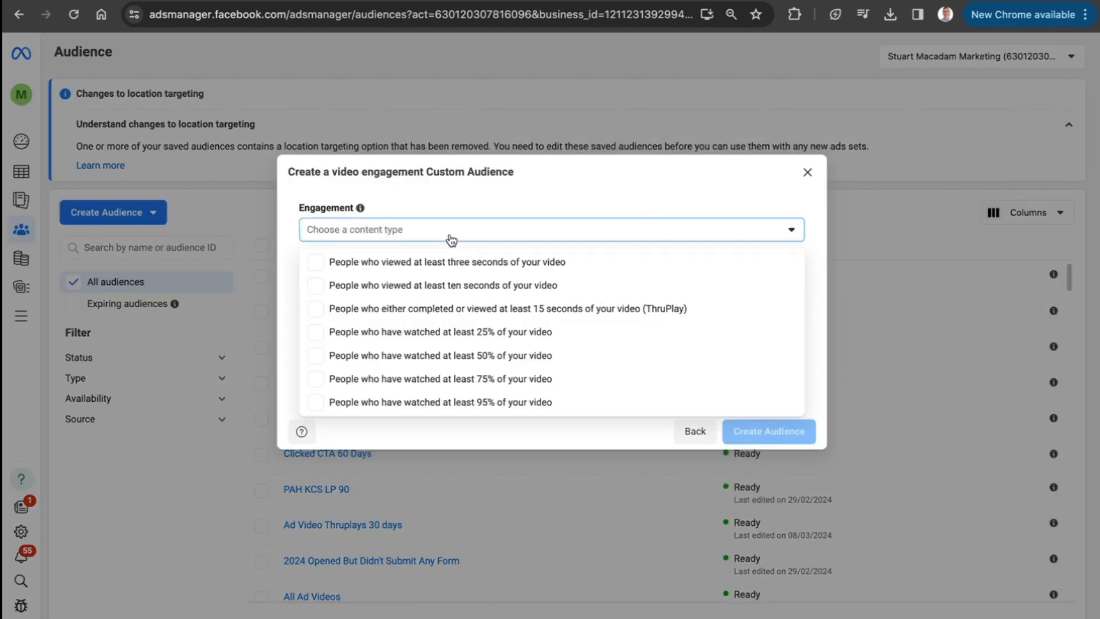
left_click(322, 267)
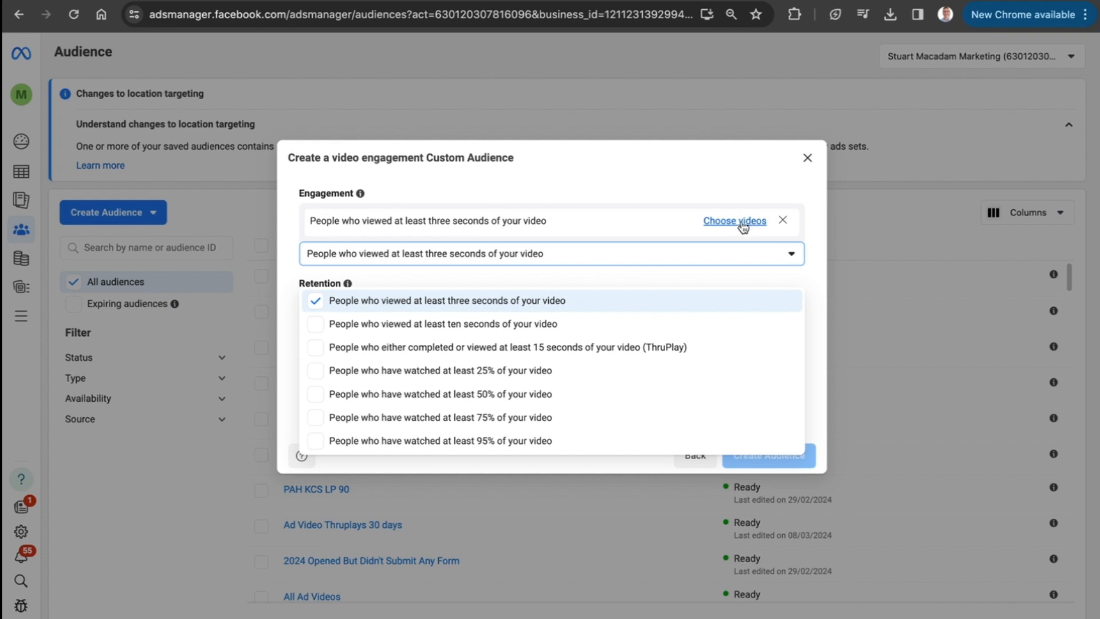
left_click(742, 223)
scroll(356, 403, "down", 2)
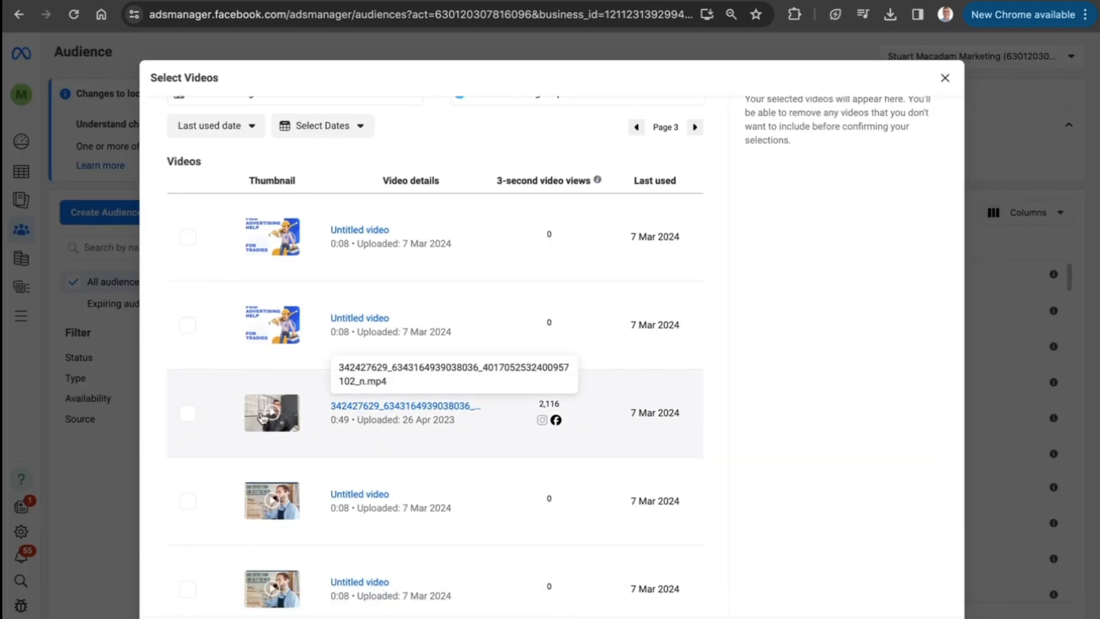
left_click(184, 415)
scroll(592, 430, "up", 3)
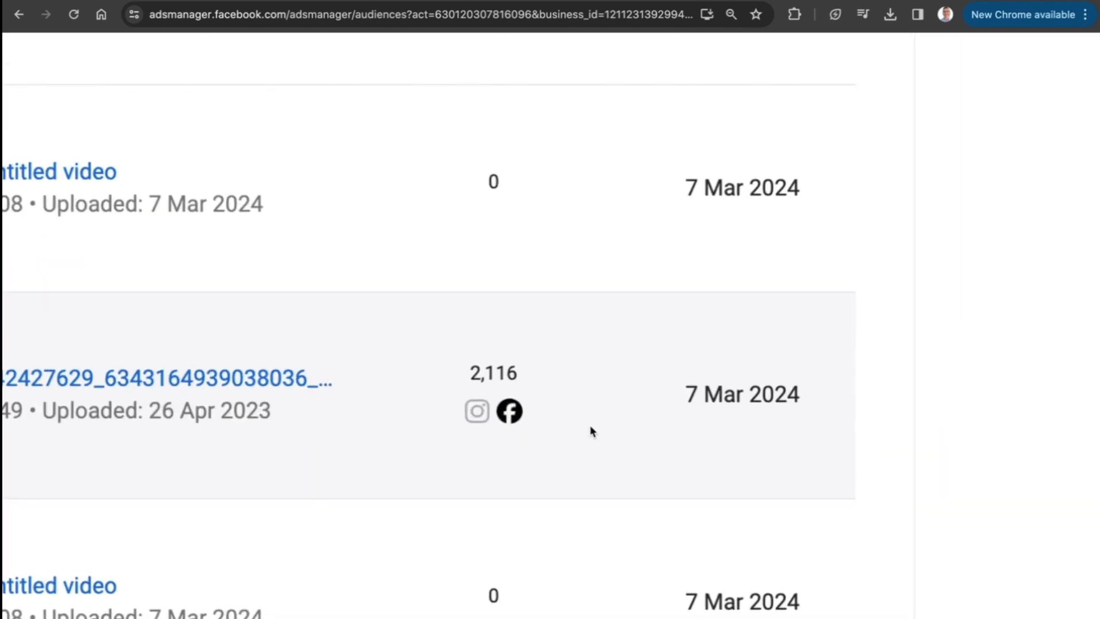
scroll(589, 425, "down", 3)
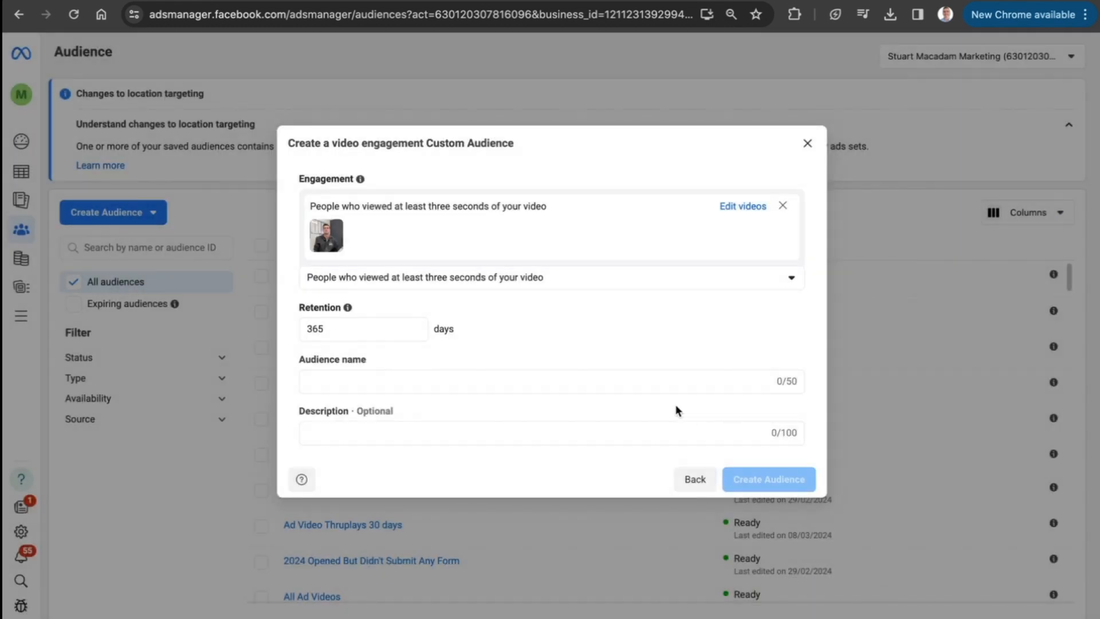
- Name the video engagement custom audience LAL and create it
left_click(437, 383)
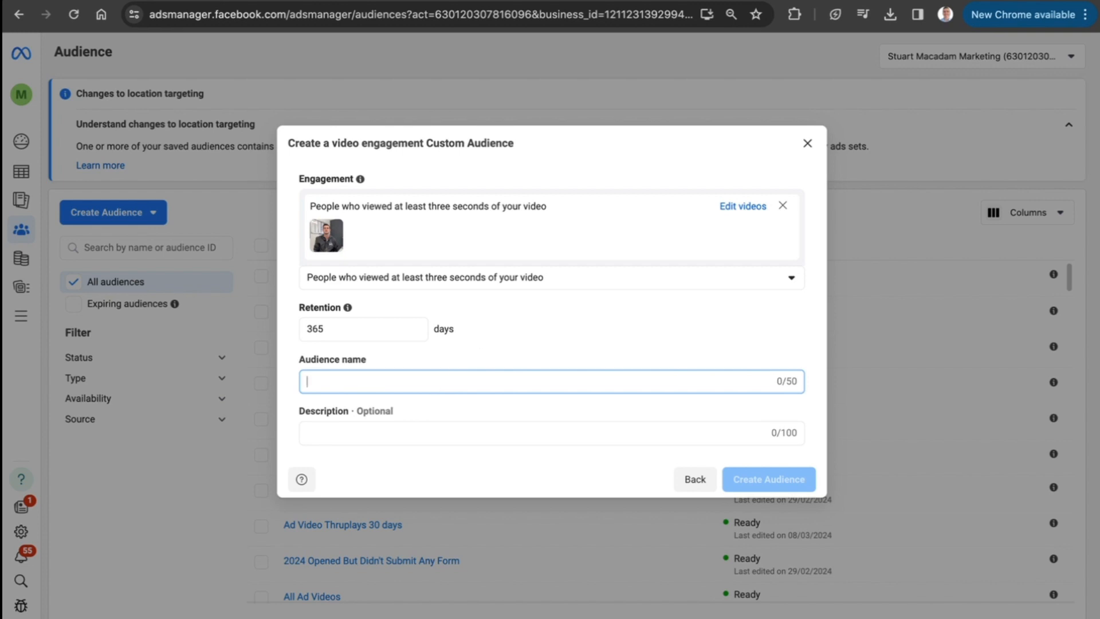
type("LAL")
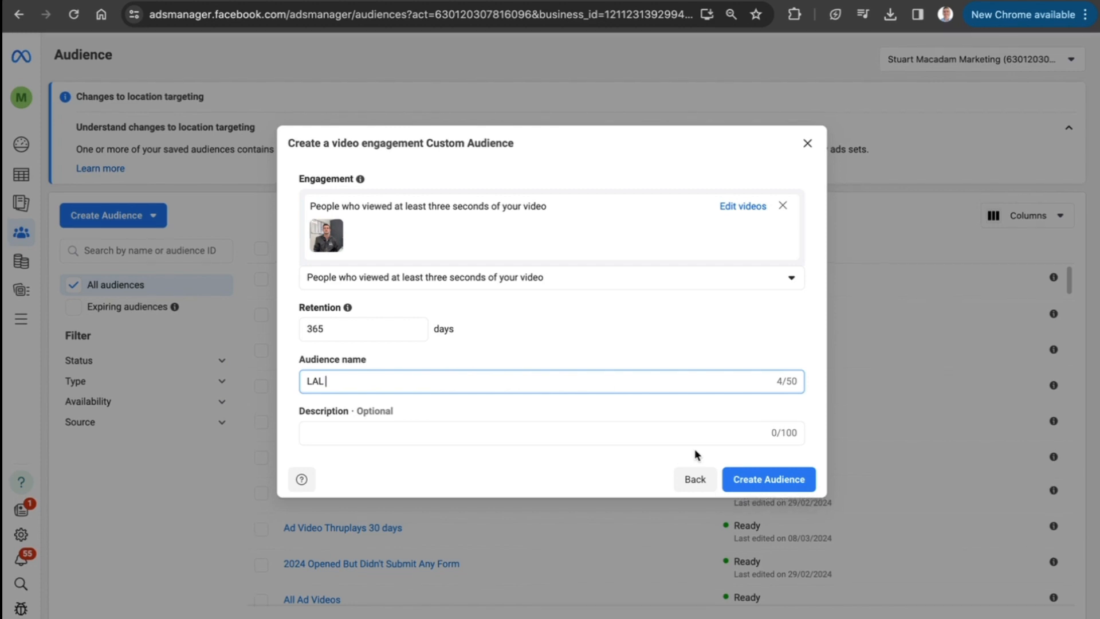
left_click(769, 486)
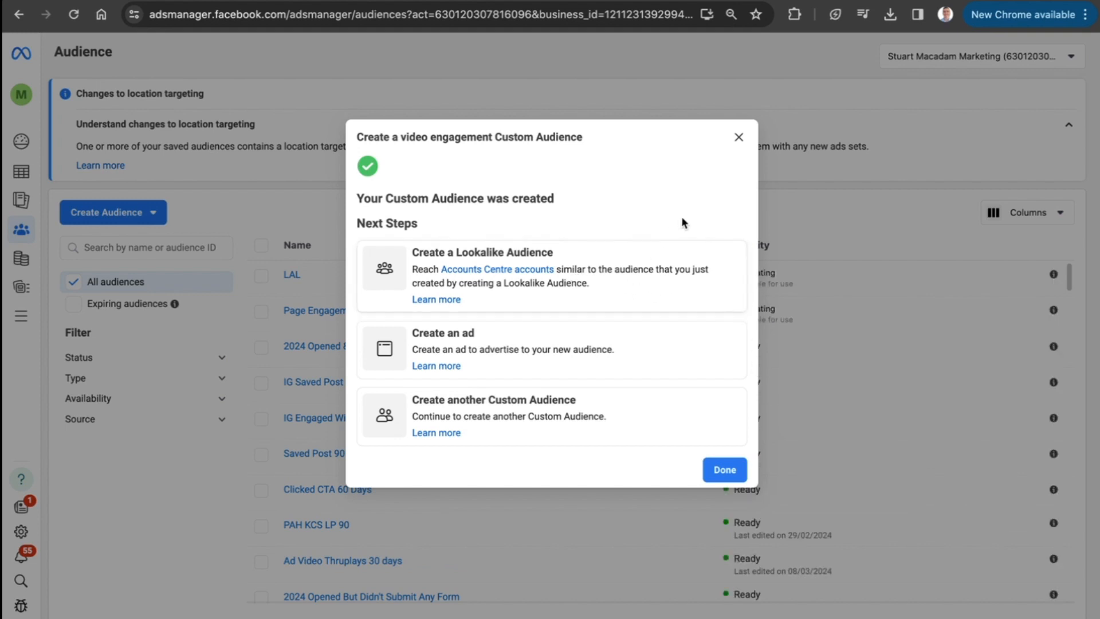
- Create a lookalike audience from the LAL source, located in New Zealand with an audience size of 10%
left_click(602, 269)
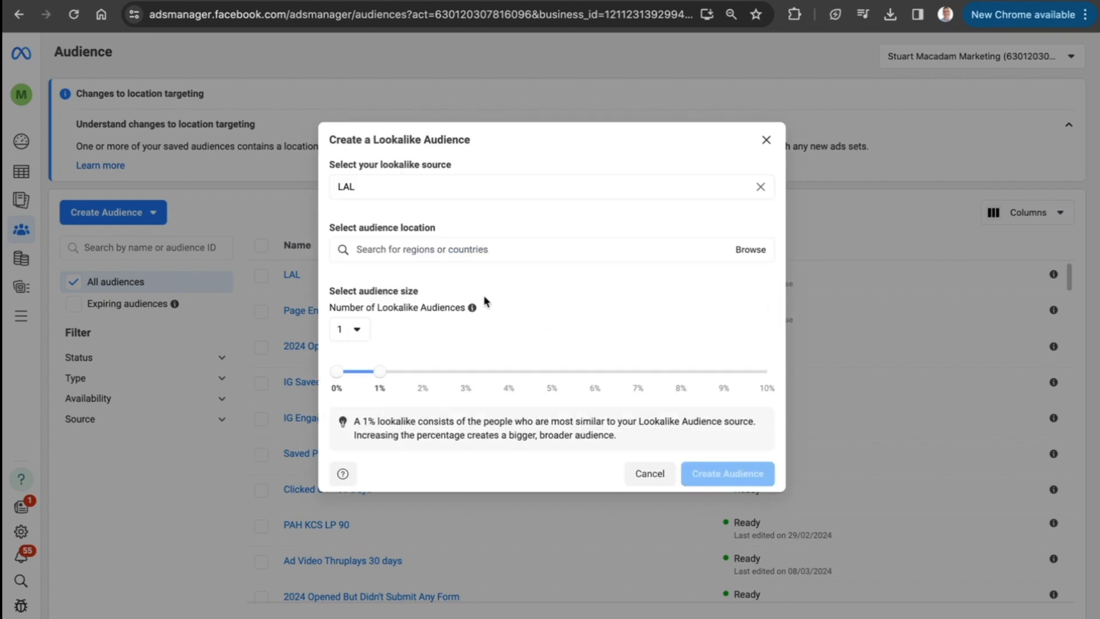
left_click_drag(378, 373, 766, 383)
left_click(488, 249)
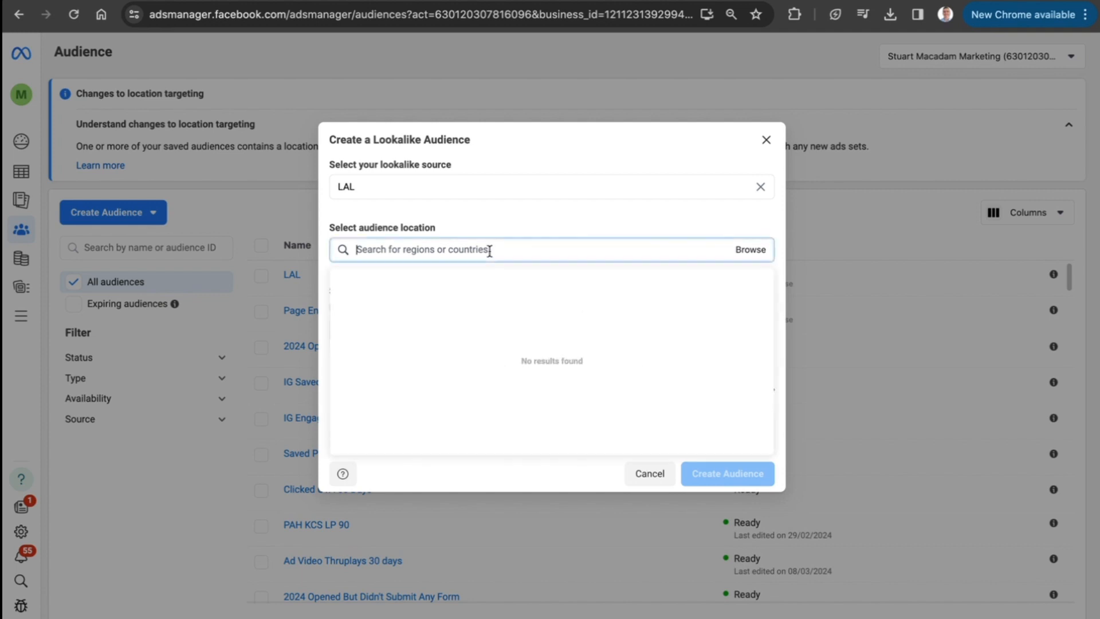
type("new")
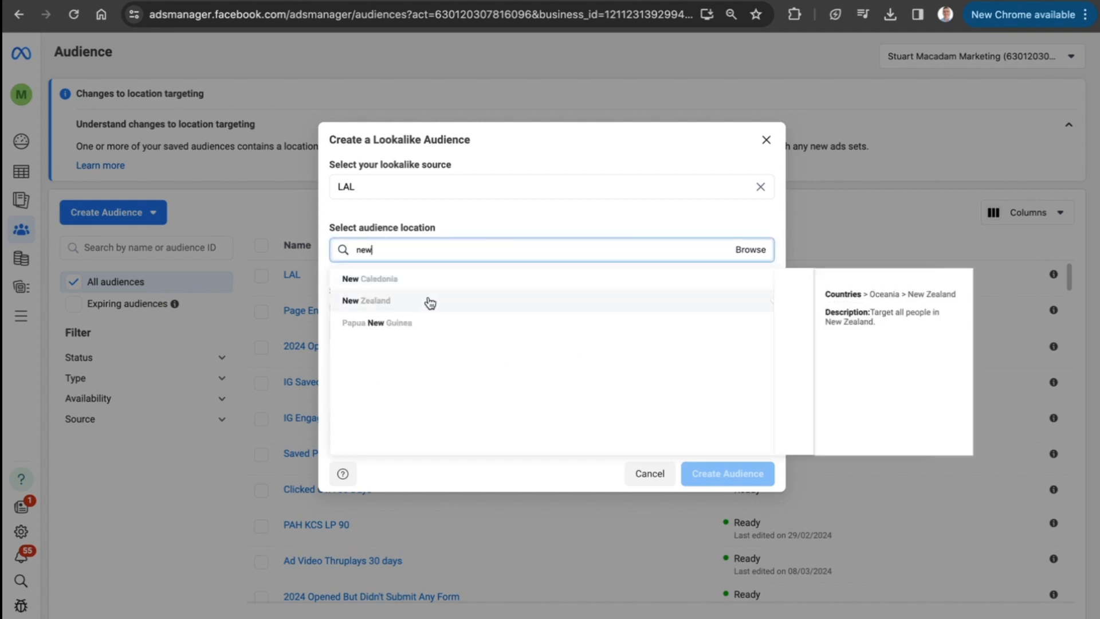
left_click(430, 300)
left_click(775, 476)
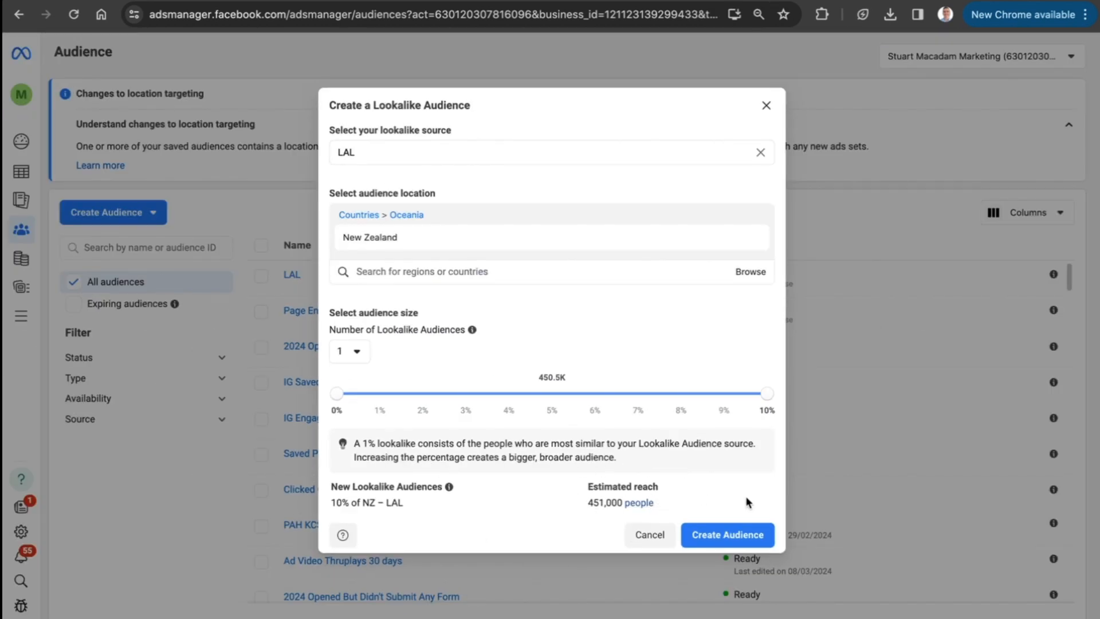
left_click(739, 535)
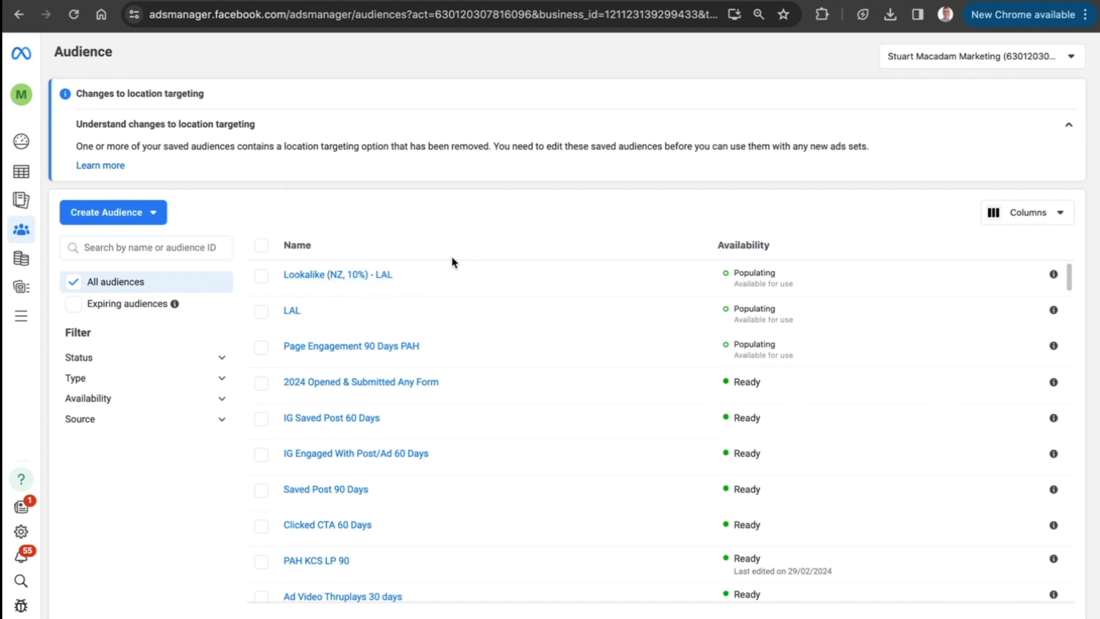
- Start a new saved audience and name it "Test 3"
left_click(154, 217)
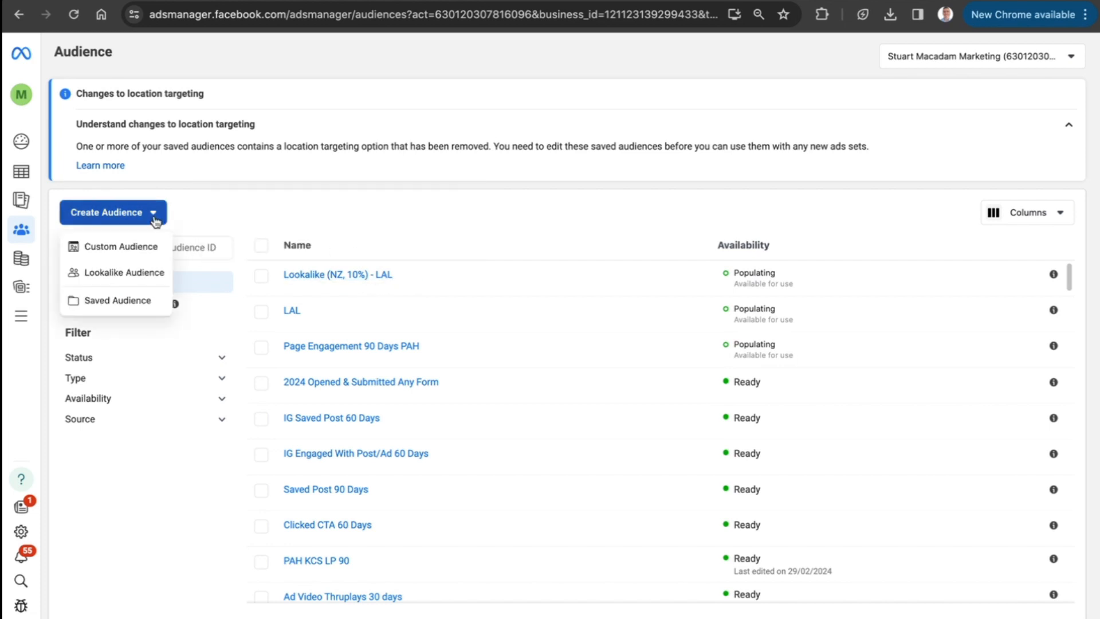
left_click(127, 303)
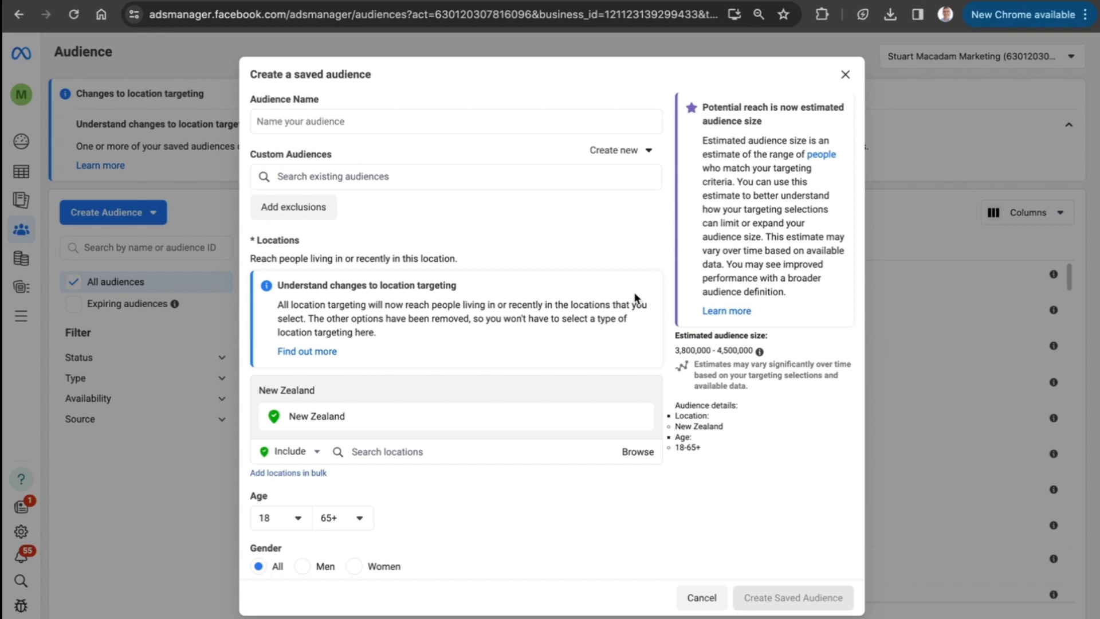
left_click(351, 115)
type("Test")
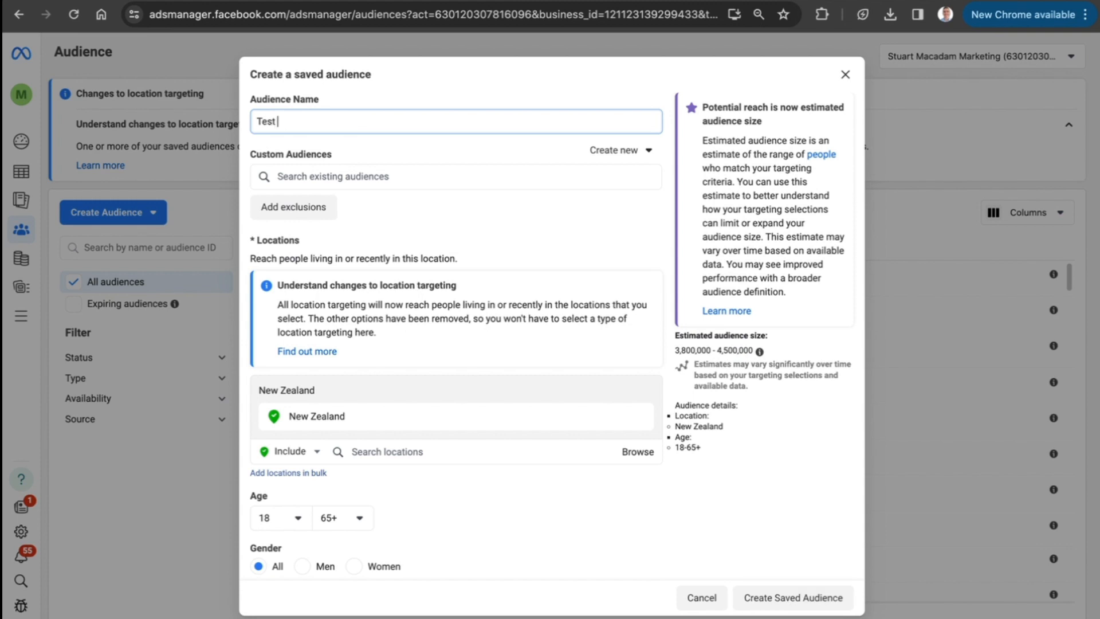
type(" 3")
- Set the saved audience's included location to Auckland Region, New Zealand
scroll(443, 216, "down", 2)
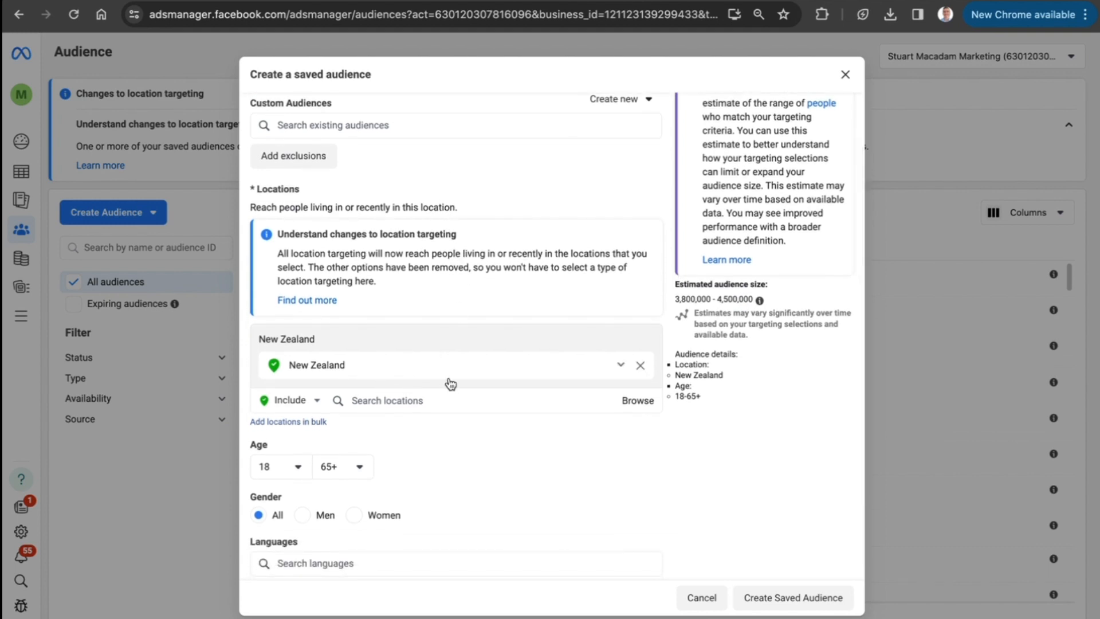
left_click(407, 400)
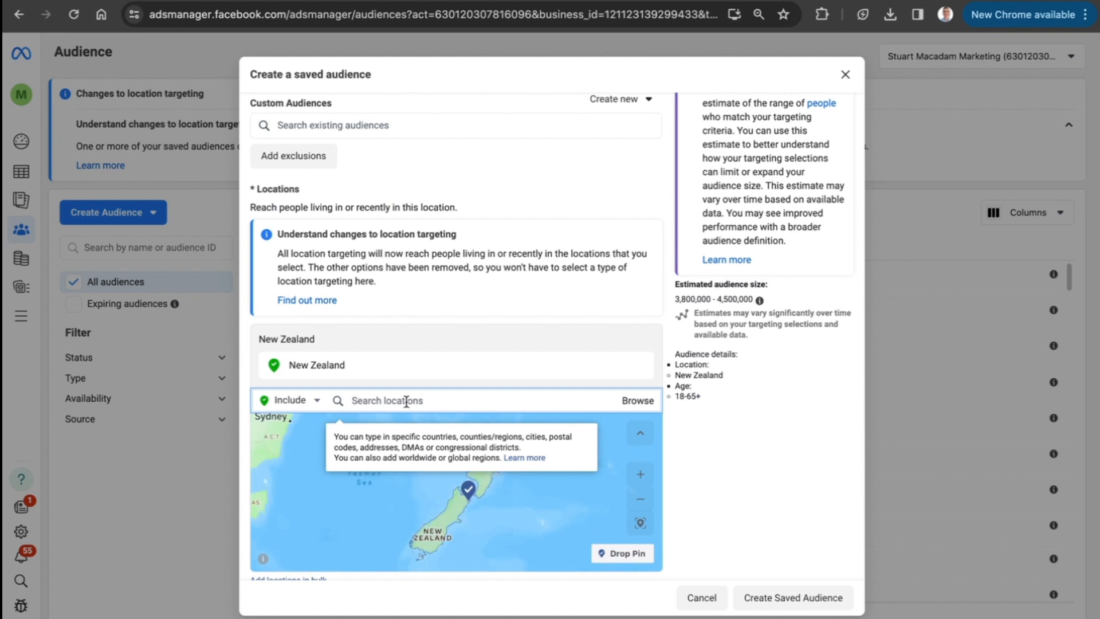
type("auckl")
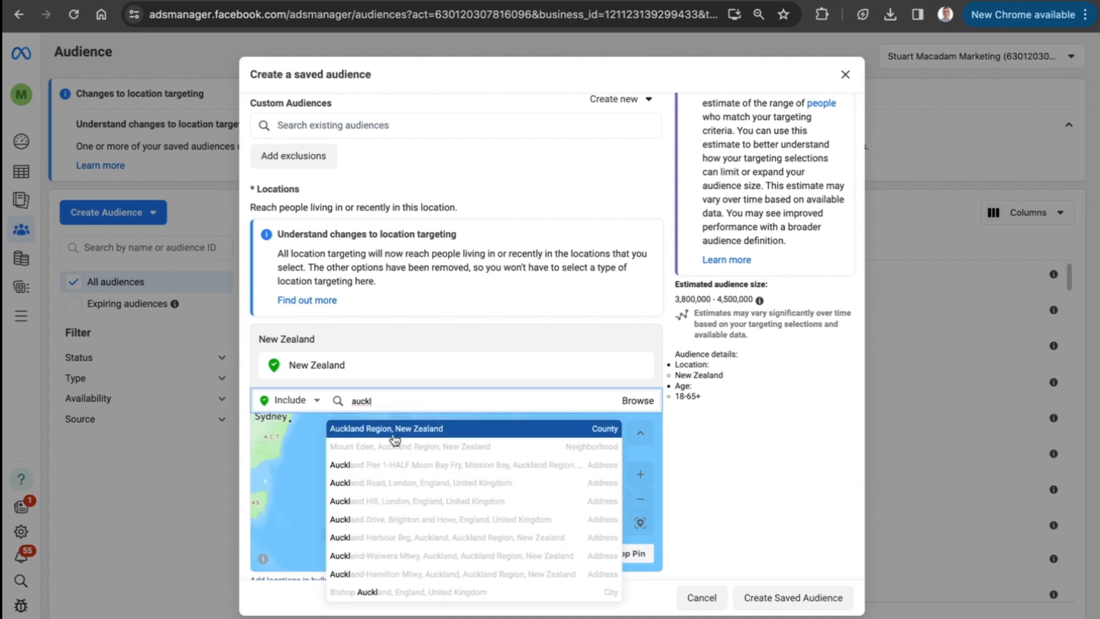
left_click(395, 435)
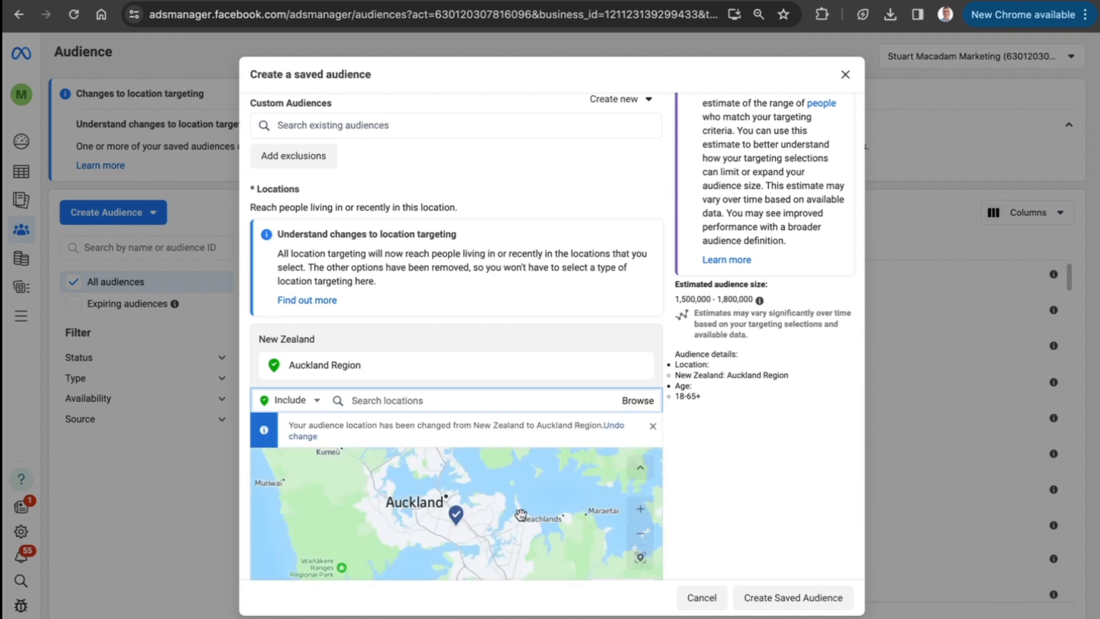
- Add a map pin in the central North Island near Turangi, at about (-39.09, 176.00), with a 34 km radius
scroll(521, 515, "down", 10)
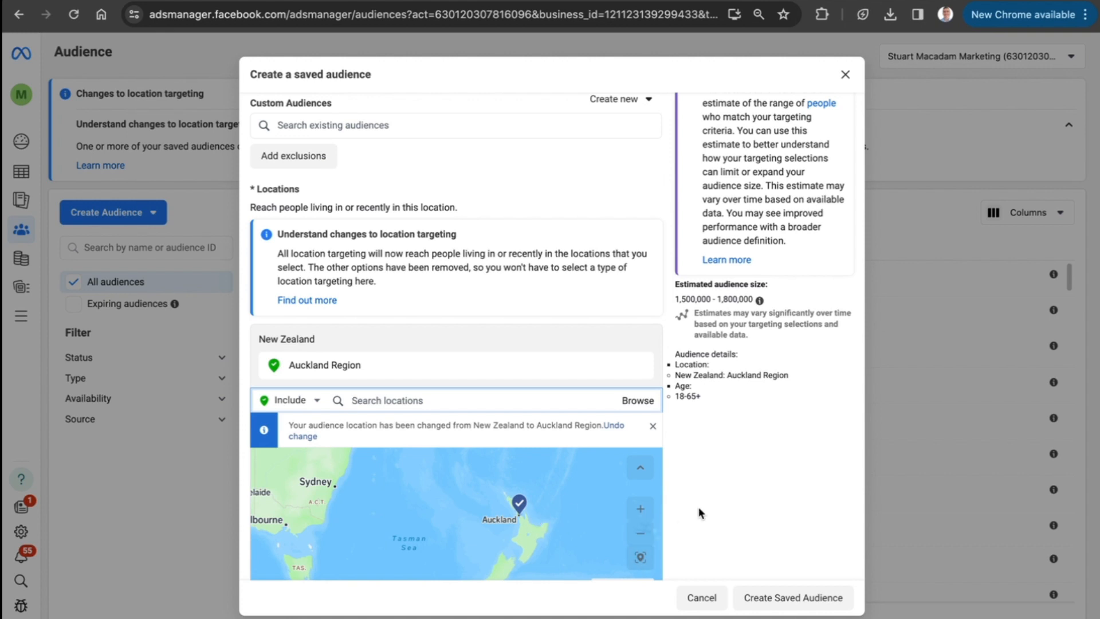
scroll(665, 504, "down", 1)
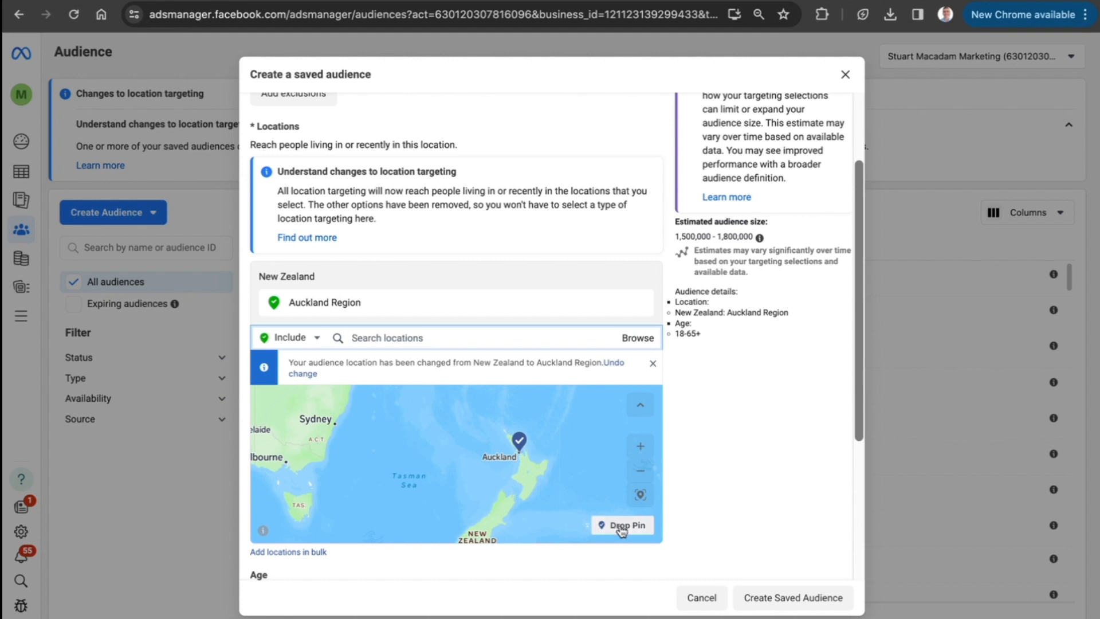
left_click(624, 526)
left_click(528, 479)
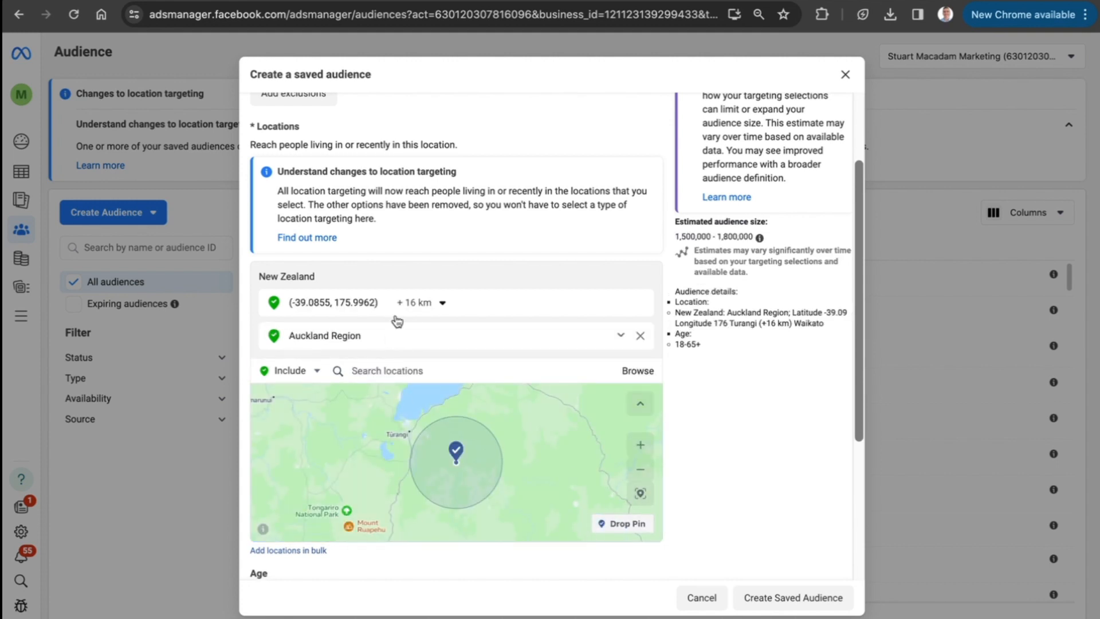
left_click(442, 303)
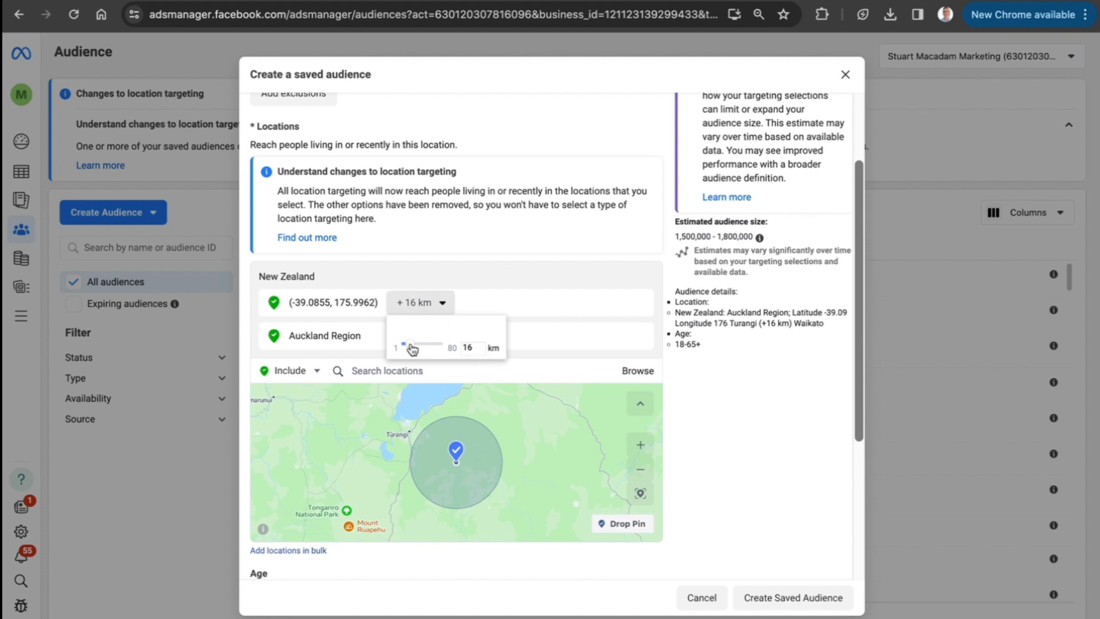
left_click_drag(411, 347, 422, 342)
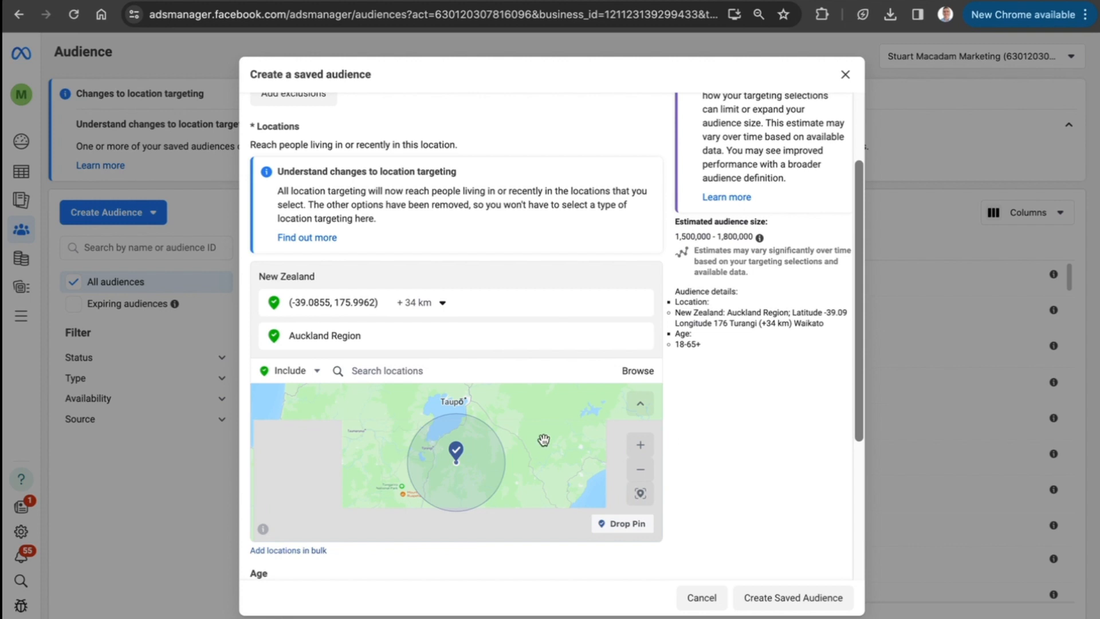
- Set the saved audience's age range to 25–44
scroll(700, 508, "down", 1)
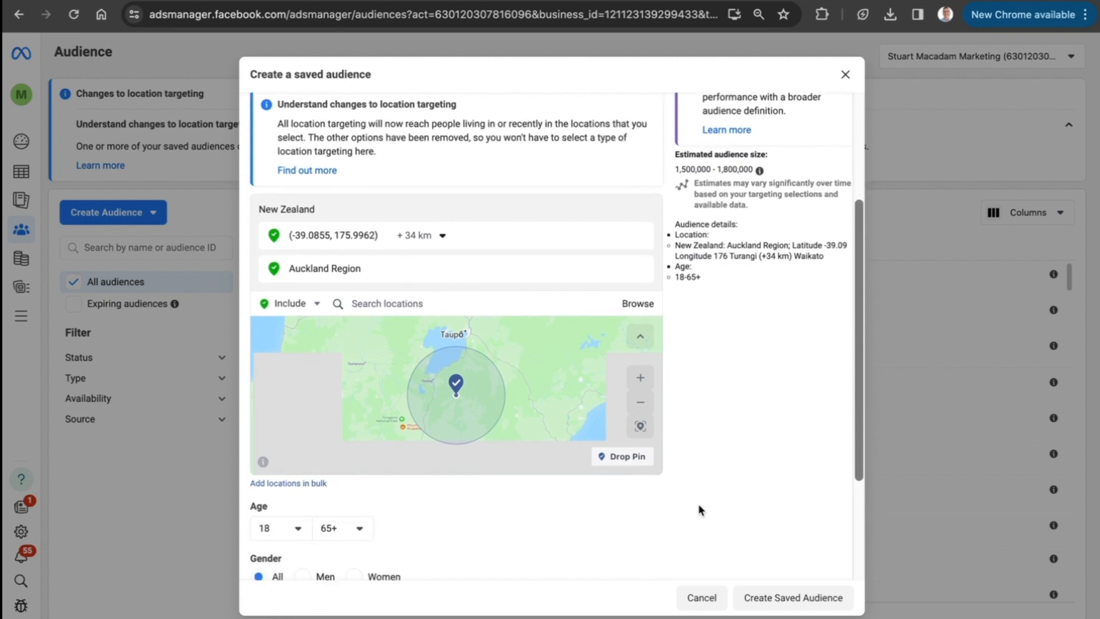
scroll(456, 525, "down", 1)
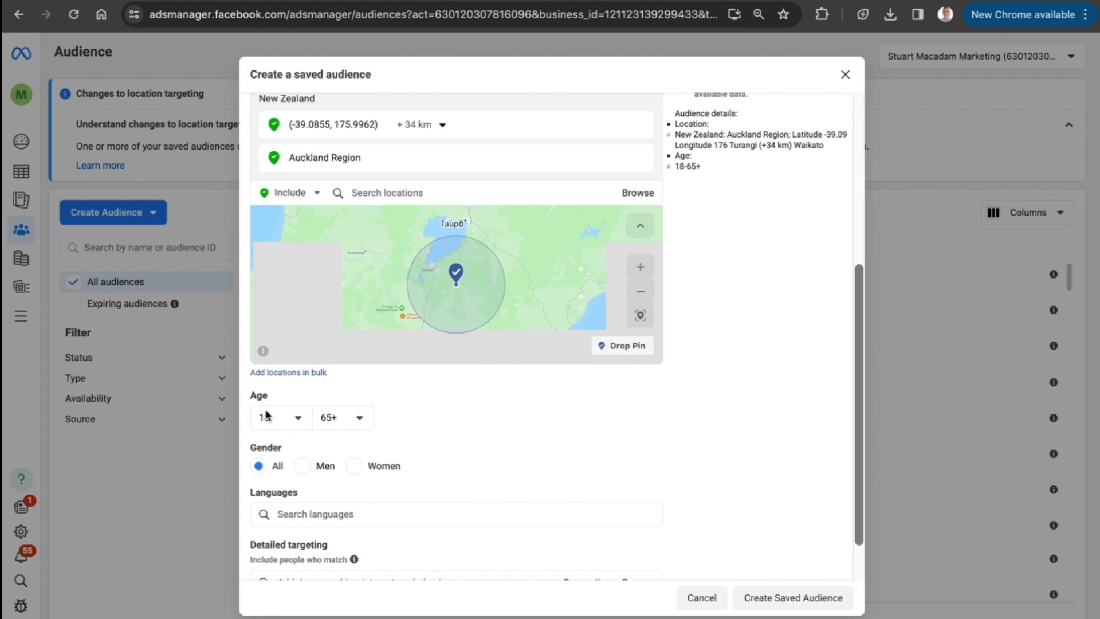
left_click(278, 422)
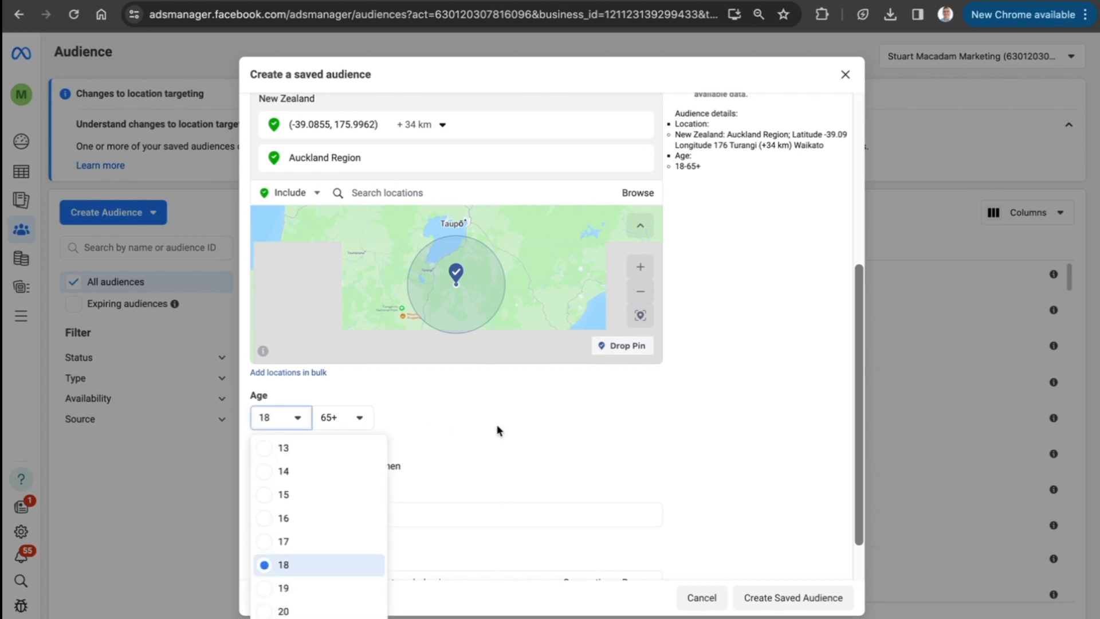
scroll(324, 555, "down", 3)
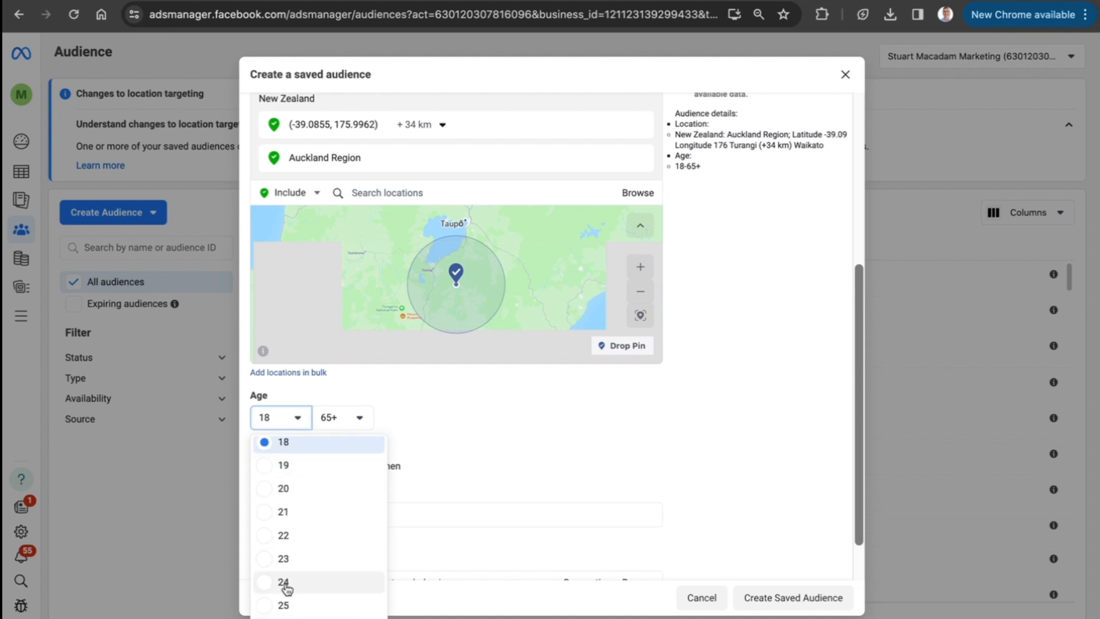
left_click(271, 606)
left_click(354, 415)
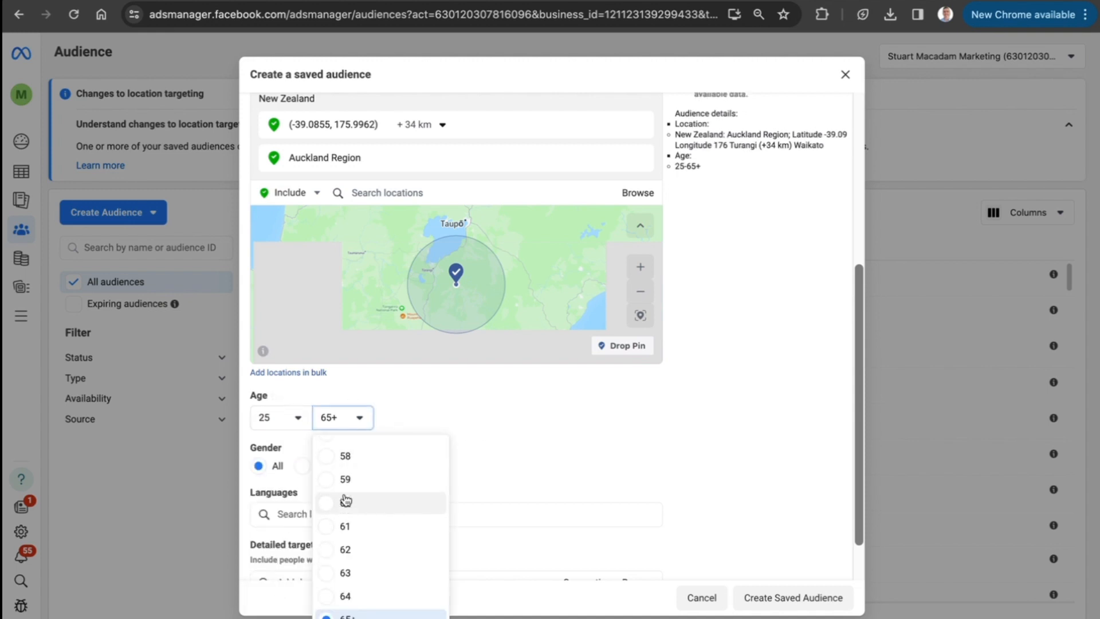
scroll(345, 499, "up", 3)
scroll(346, 497, "up", 5)
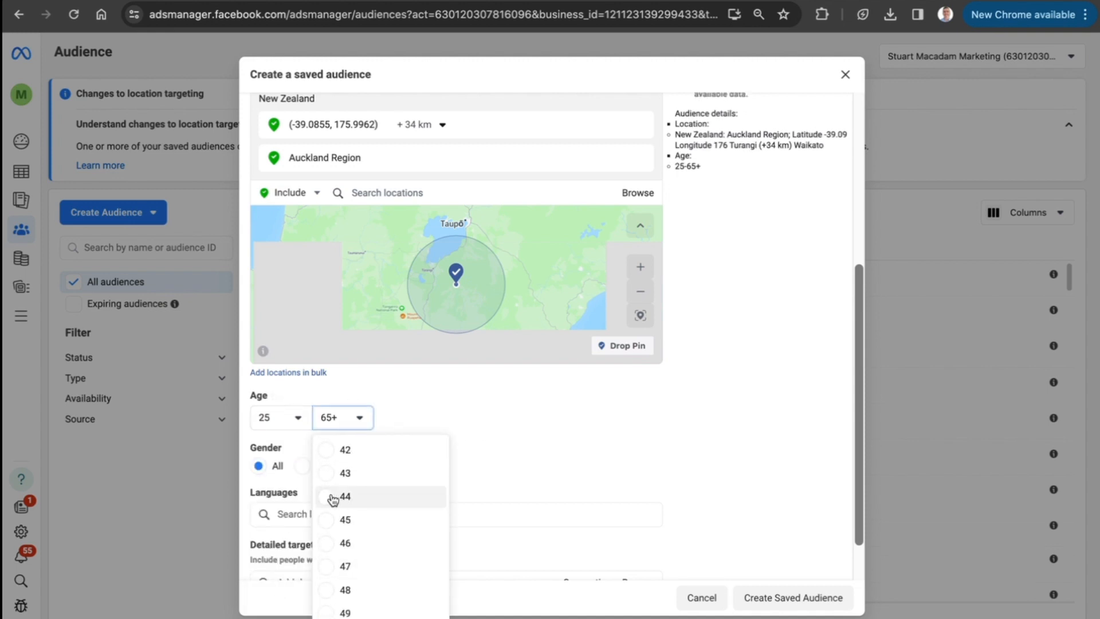
left_click(337, 498)
- Add English (All) as the saved audience's language
scroll(545, 452, "down", 1)
left_click(388, 456)
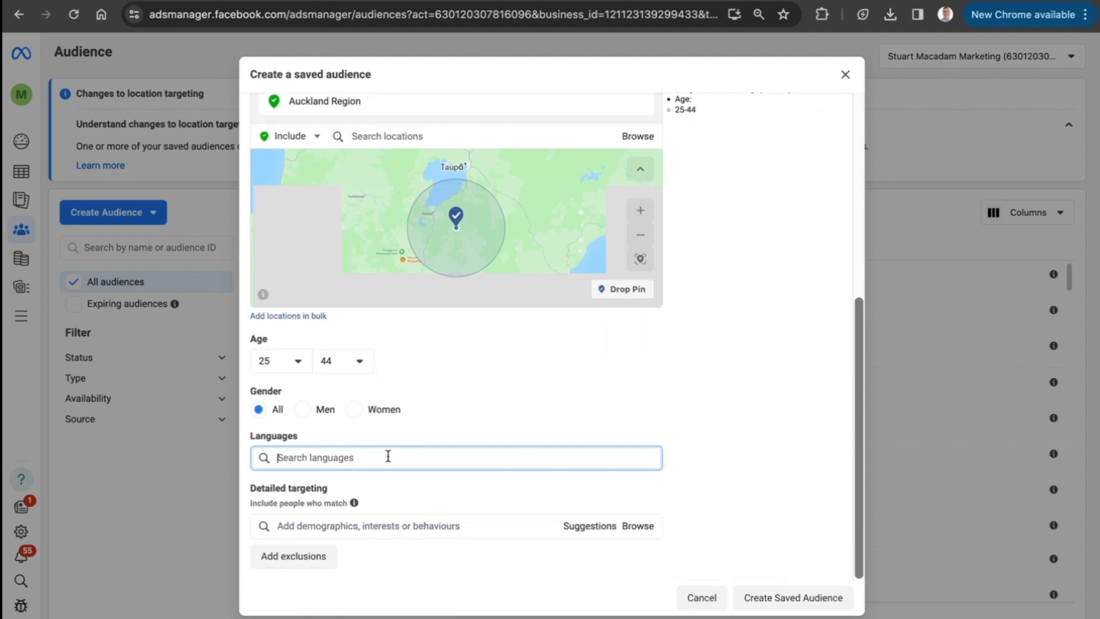
type("eng")
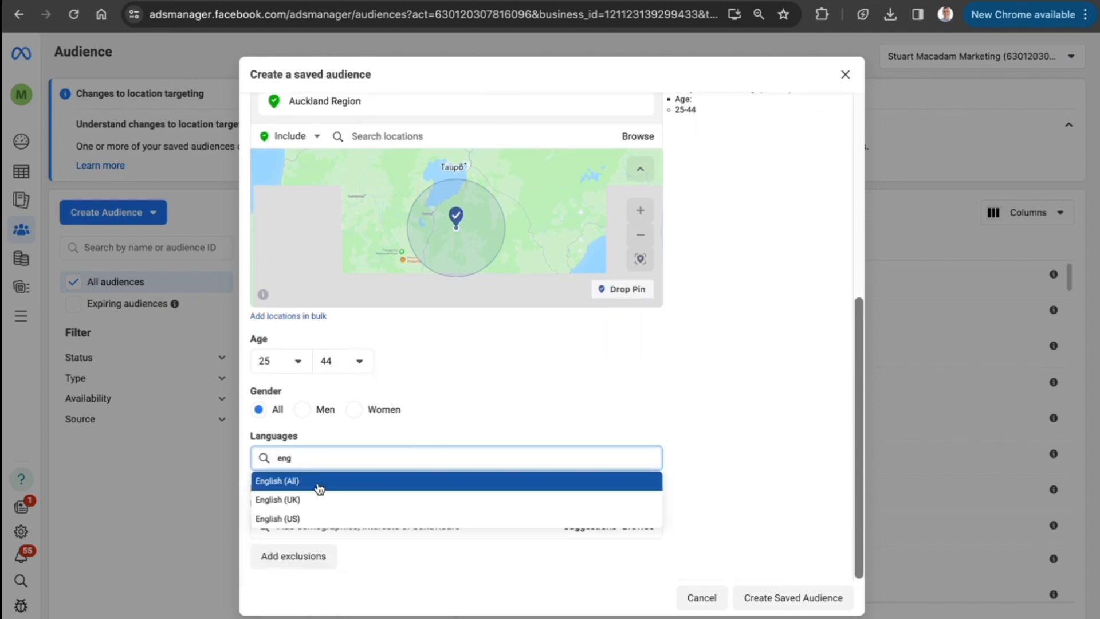
left_click(319, 487)
- Examine the detailed targeting categories under Demographics, Interests and Behaviours
scroll(722, 418, "down", 1)
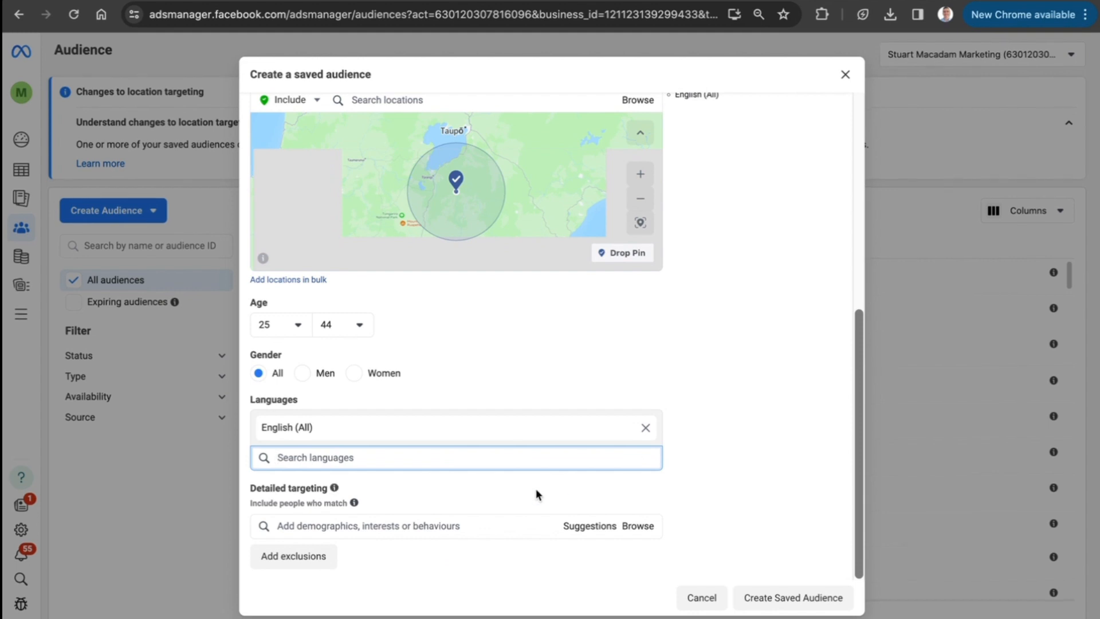
left_click(637, 527)
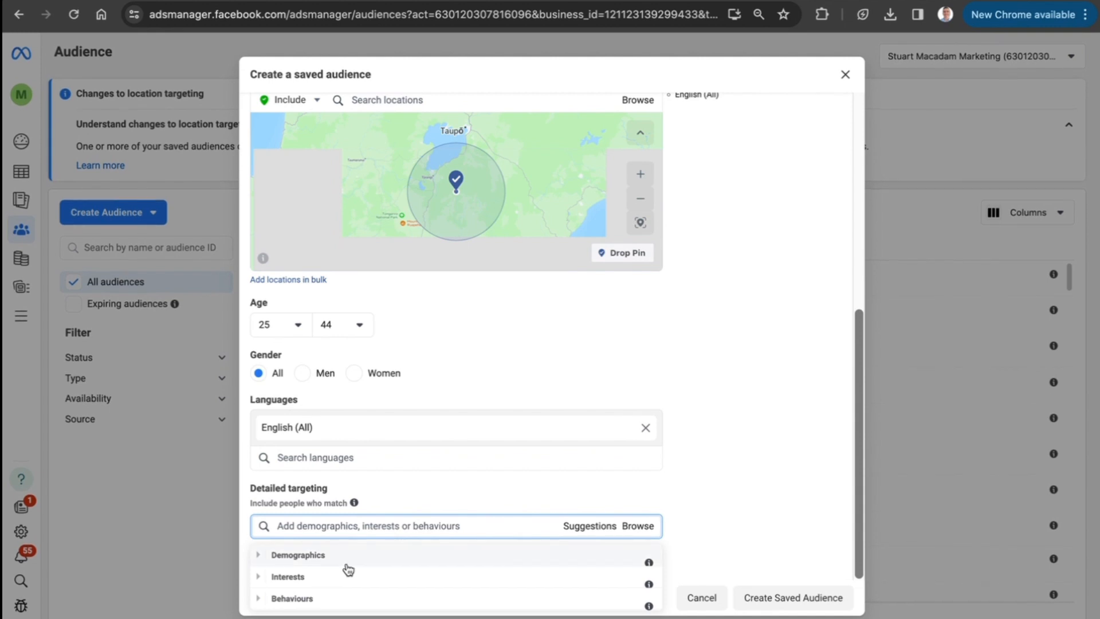
left_click(262, 557)
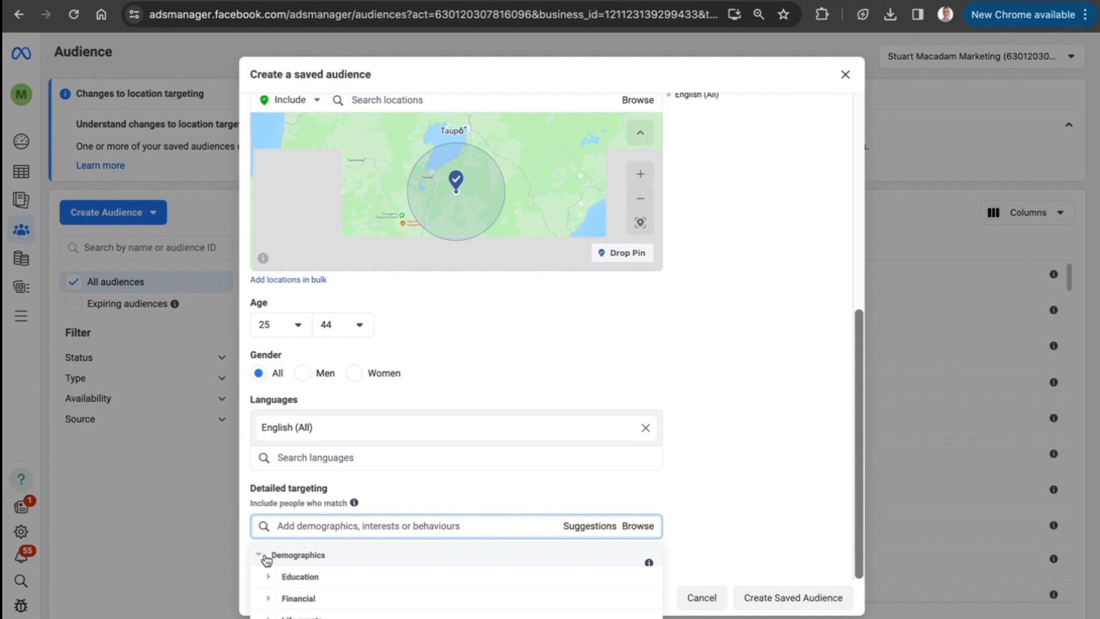
left_click(264, 556)
left_click(263, 579)
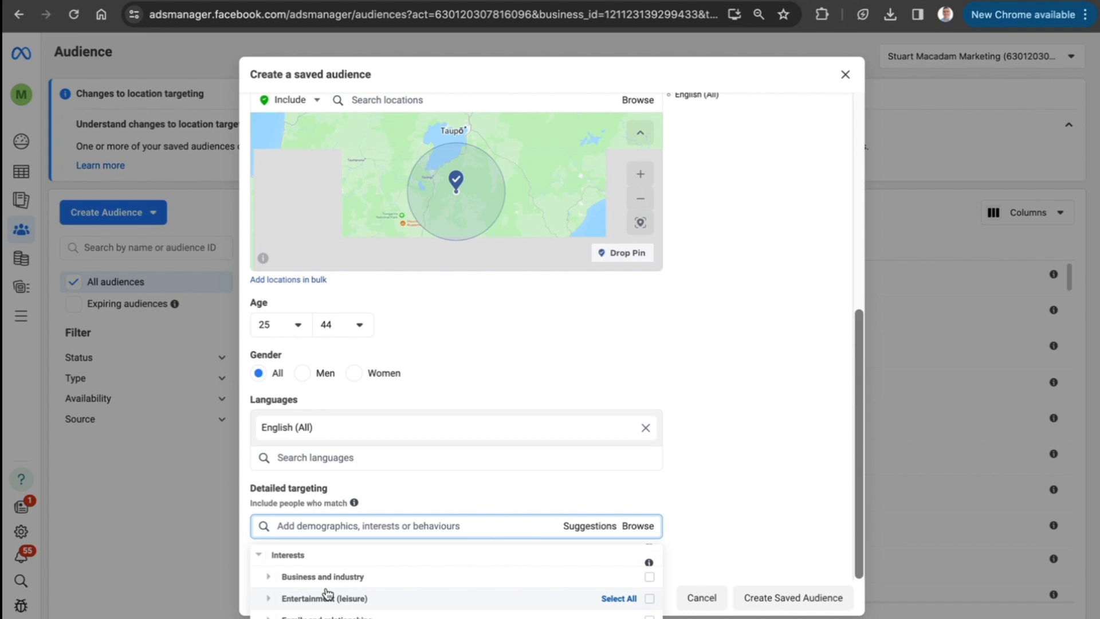
left_click(259, 556)
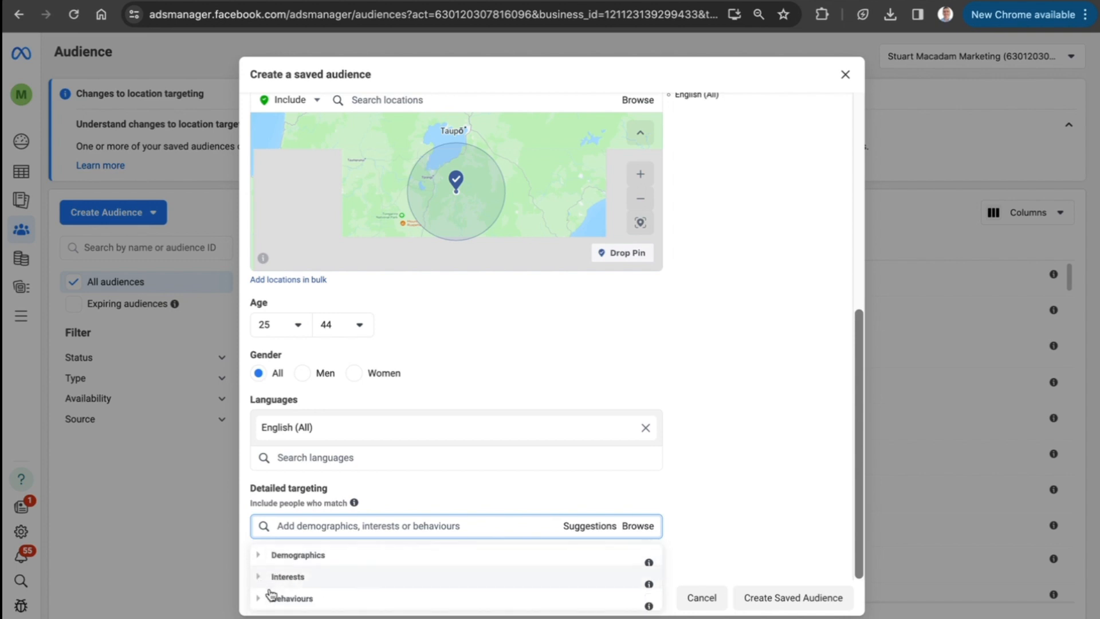
left_click(263, 599)
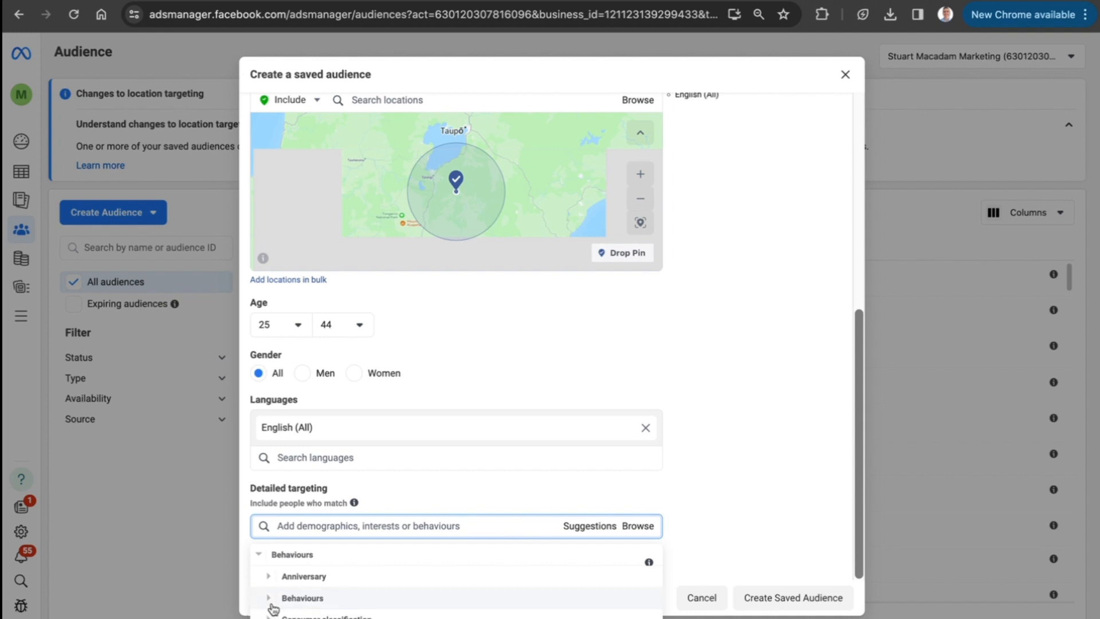
left_click(504, 494)
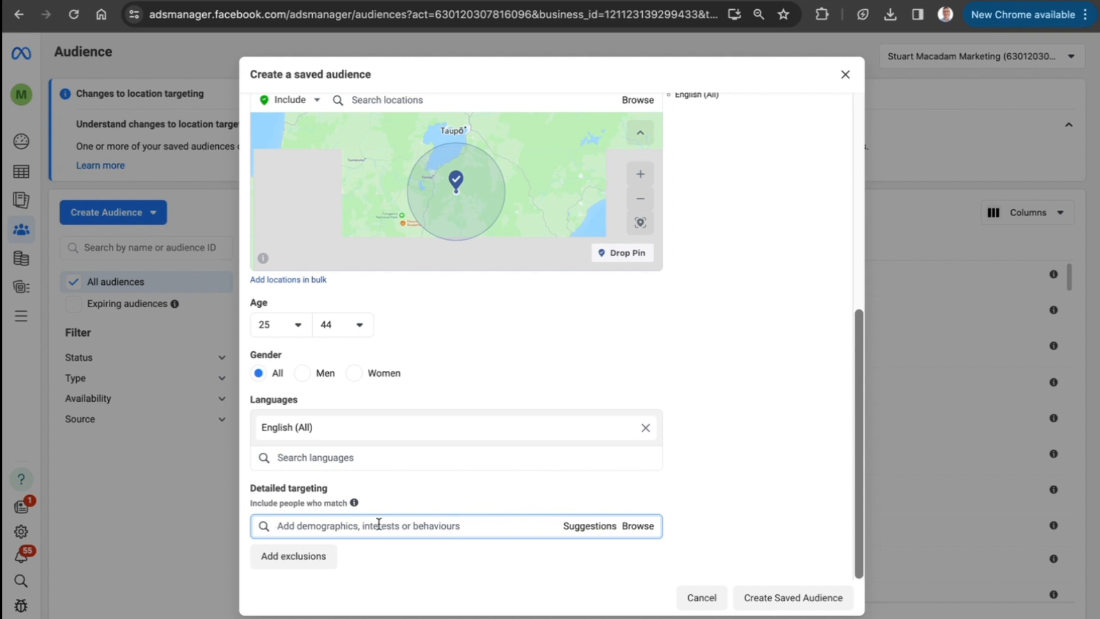
- Add the interest Business (business and finance) and the job title Entrepreneurship to the saved audience's detailed targeting
type("business")
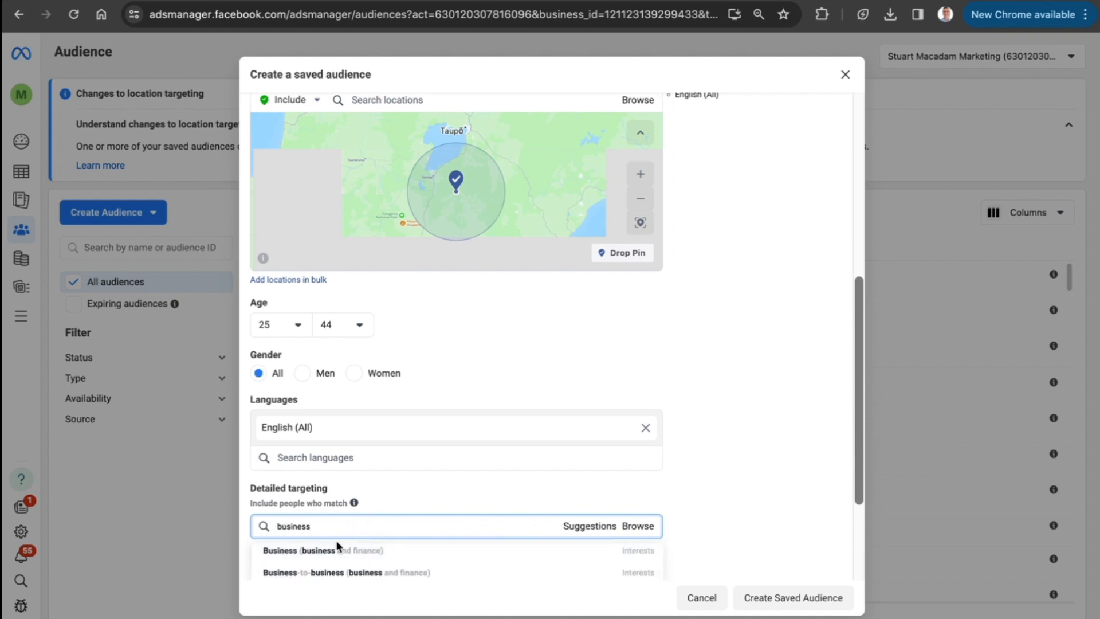
left_click(325, 550)
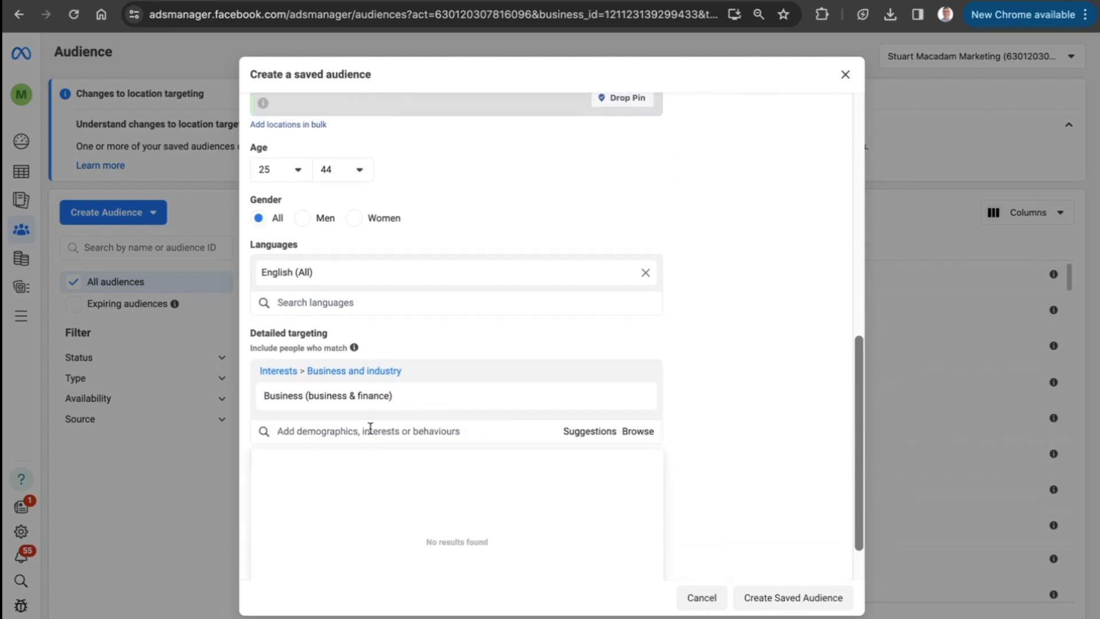
type("entrep")
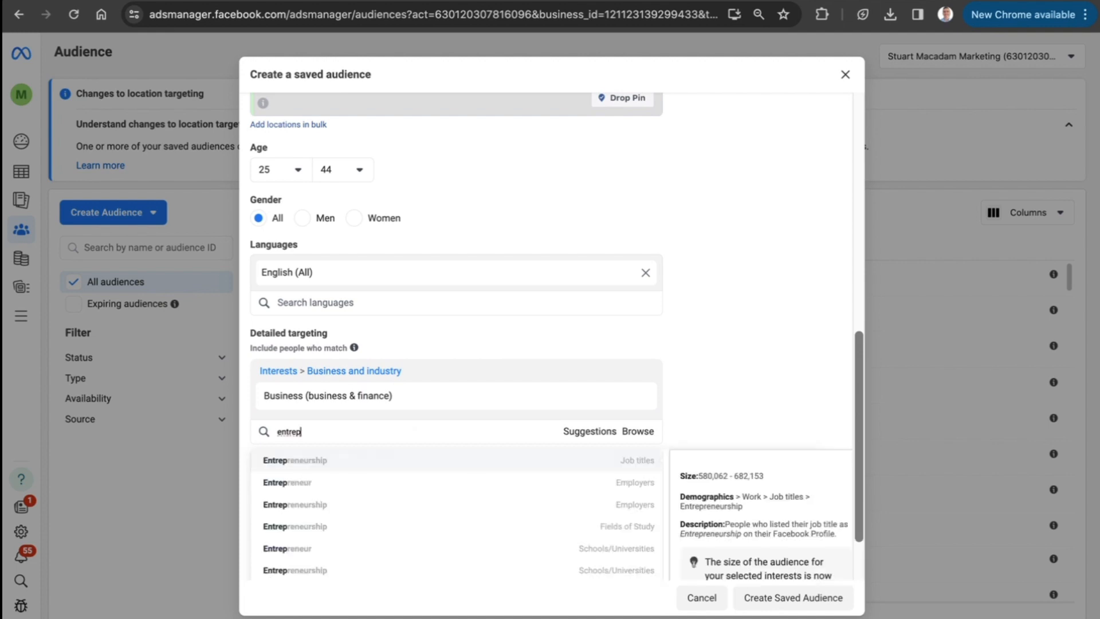
left_click(312, 460)
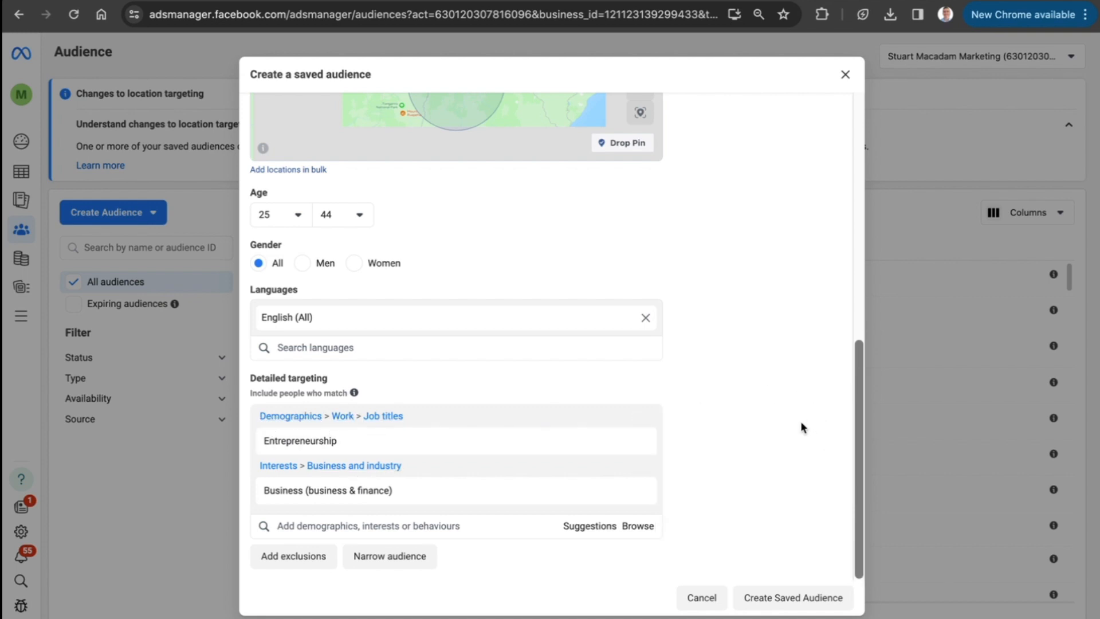
- Review the estimated audience size and audience details of Test 3 and create the saved audience
scroll(803, 428, "up", 4)
scroll(803, 430, "down", 4)
scroll(805, 431, "up", 9)
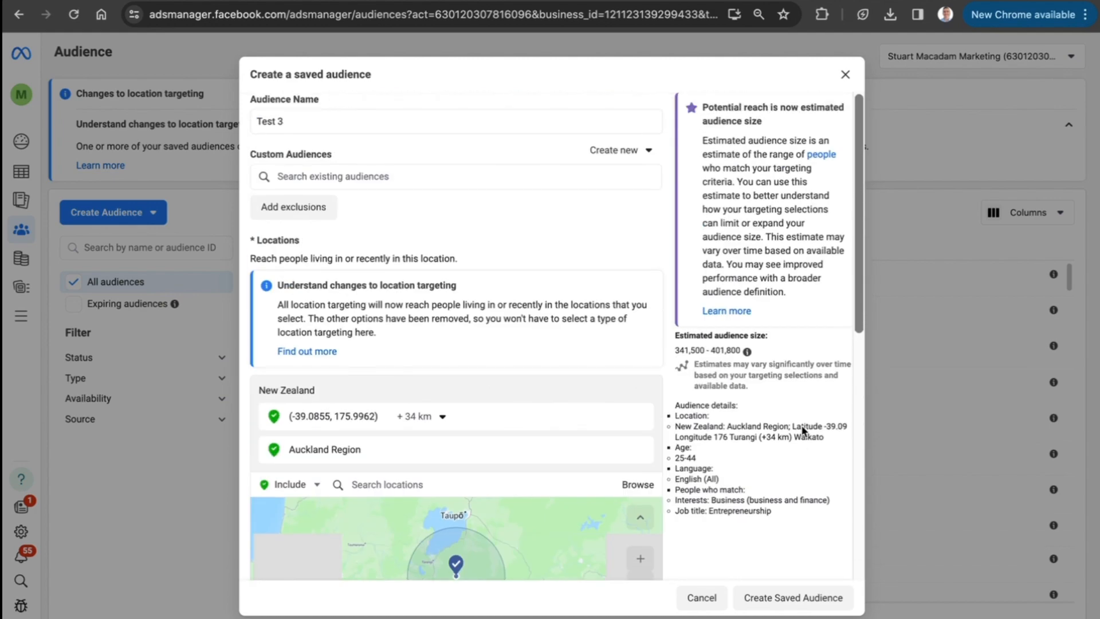
scroll(800, 453, "up", 5)
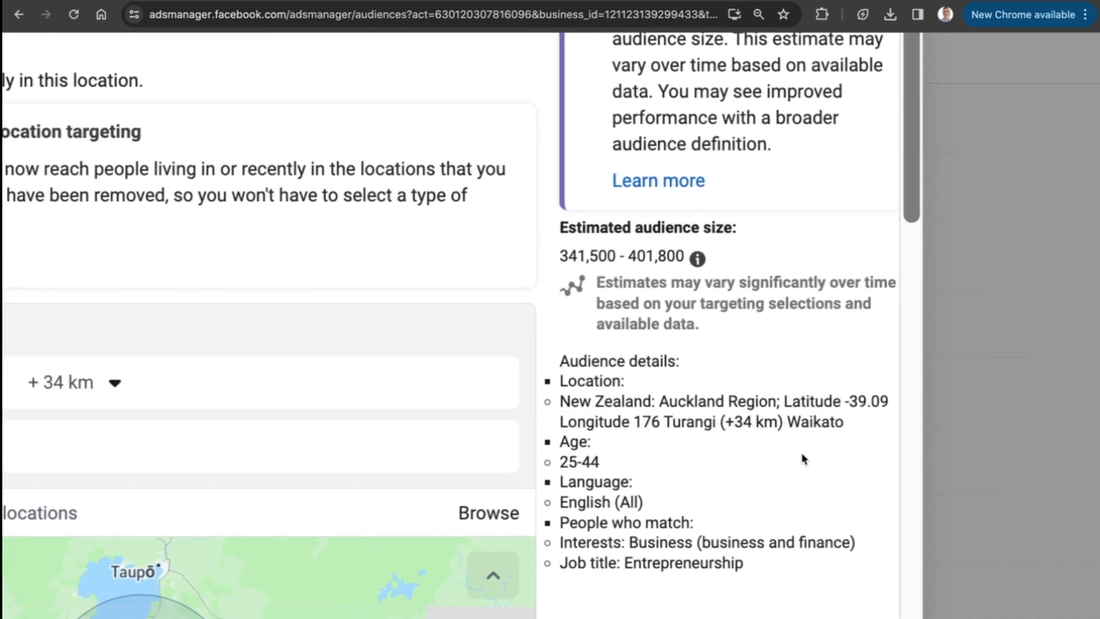
scroll(801, 454, "down", 5)
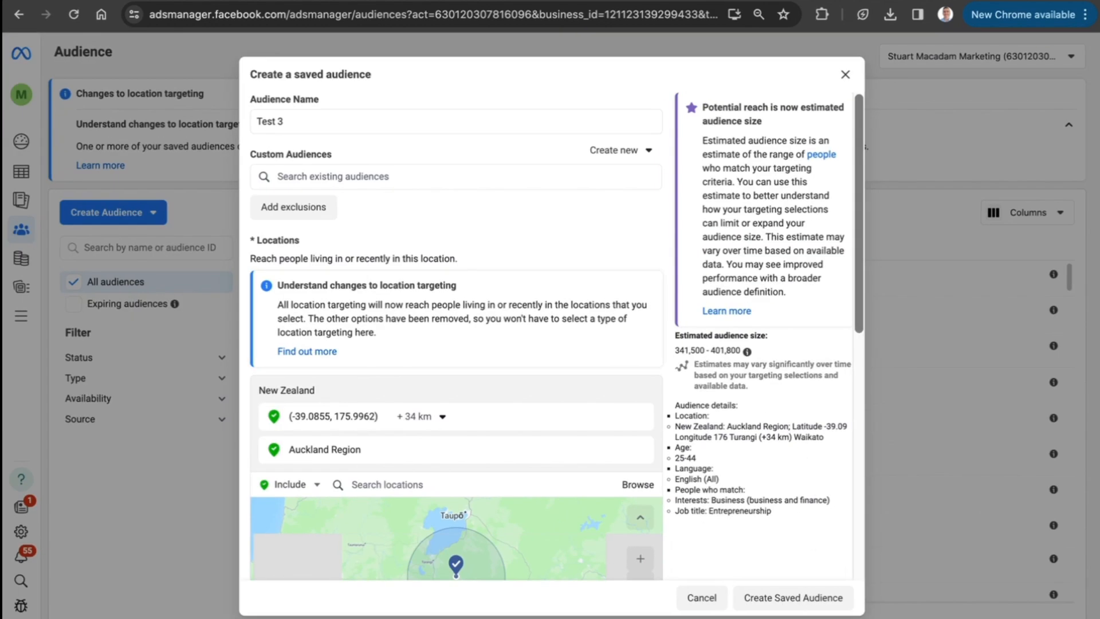
left_click(783, 600)
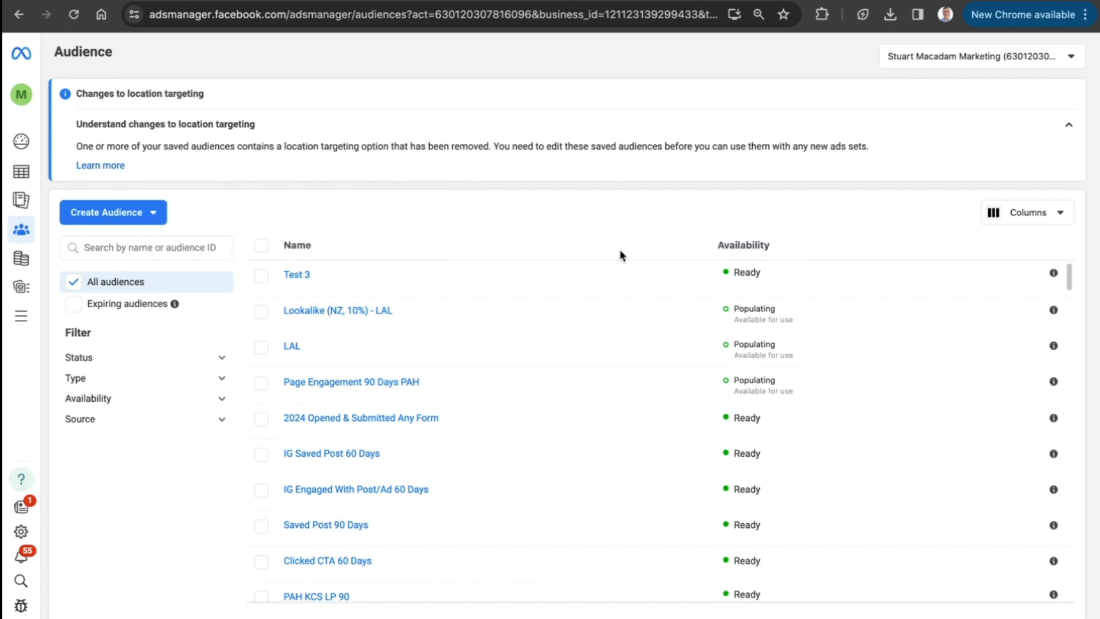
- Expand the Status, Type, Availability and Source filters of the audience list to show their options
mouse_move(302, 278)
left_click(203, 361)
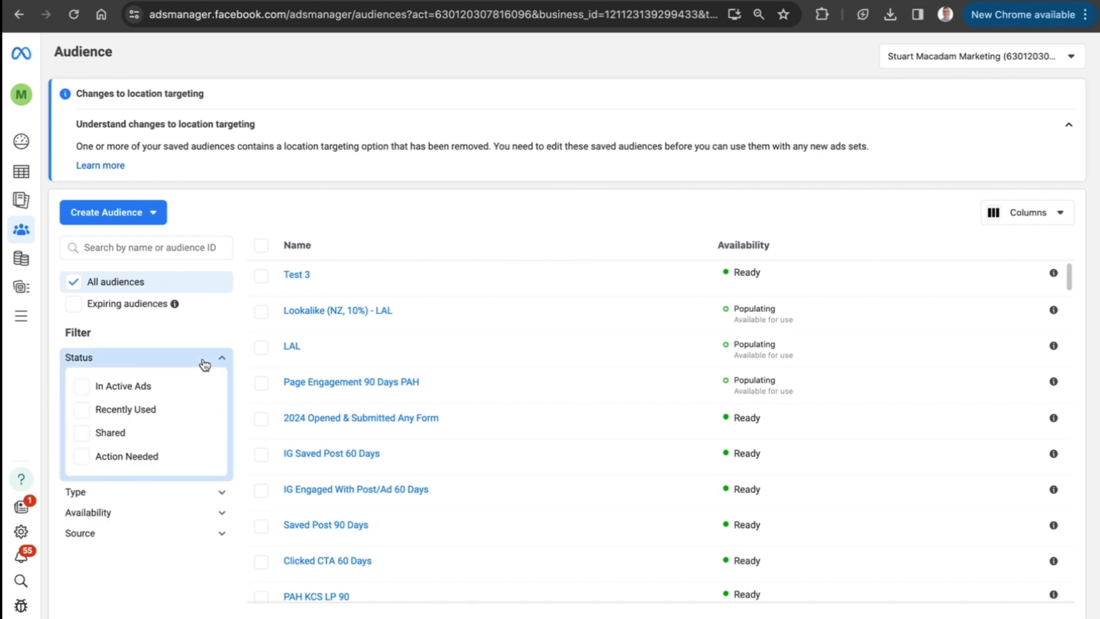
scroll(205, 364, "down", 1)
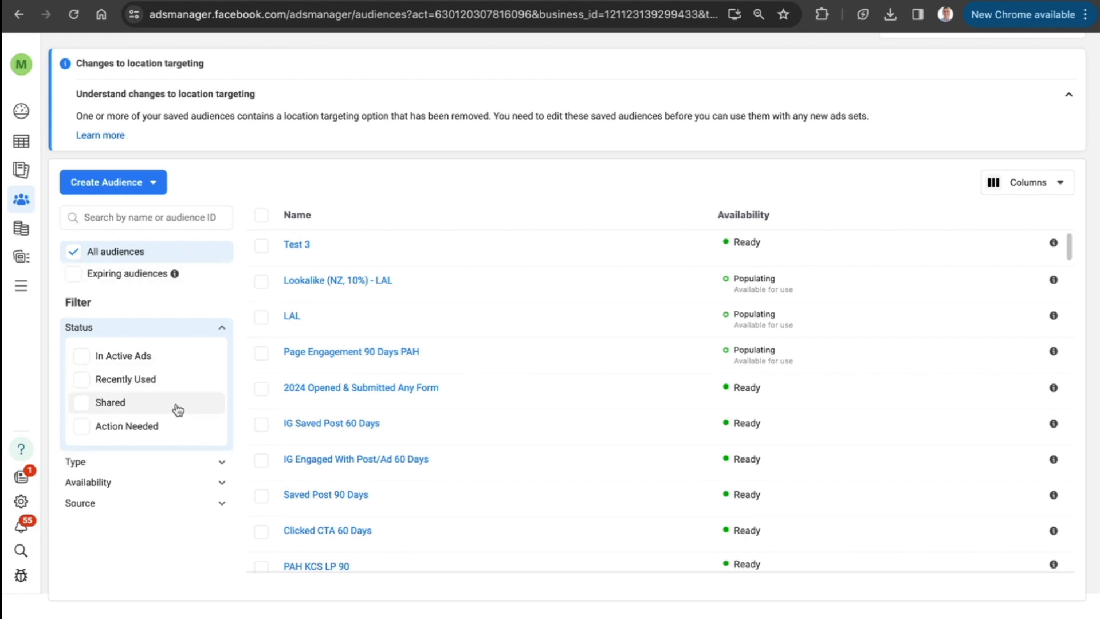
left_click(142, 466)
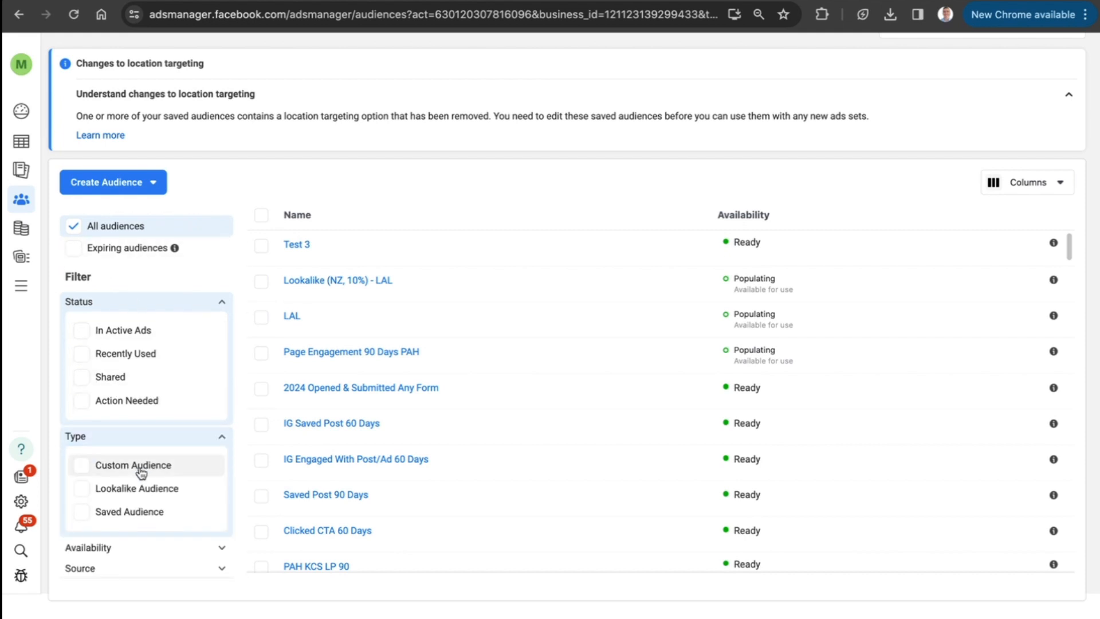
left_click(132, 548)
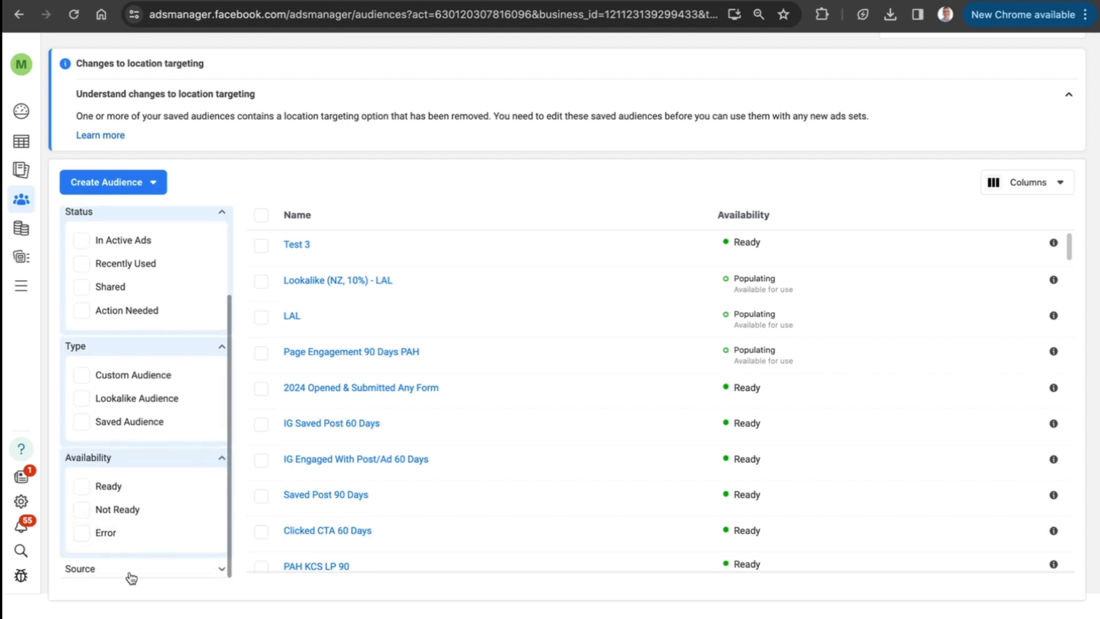
scroll(159, 398, "up", 3)
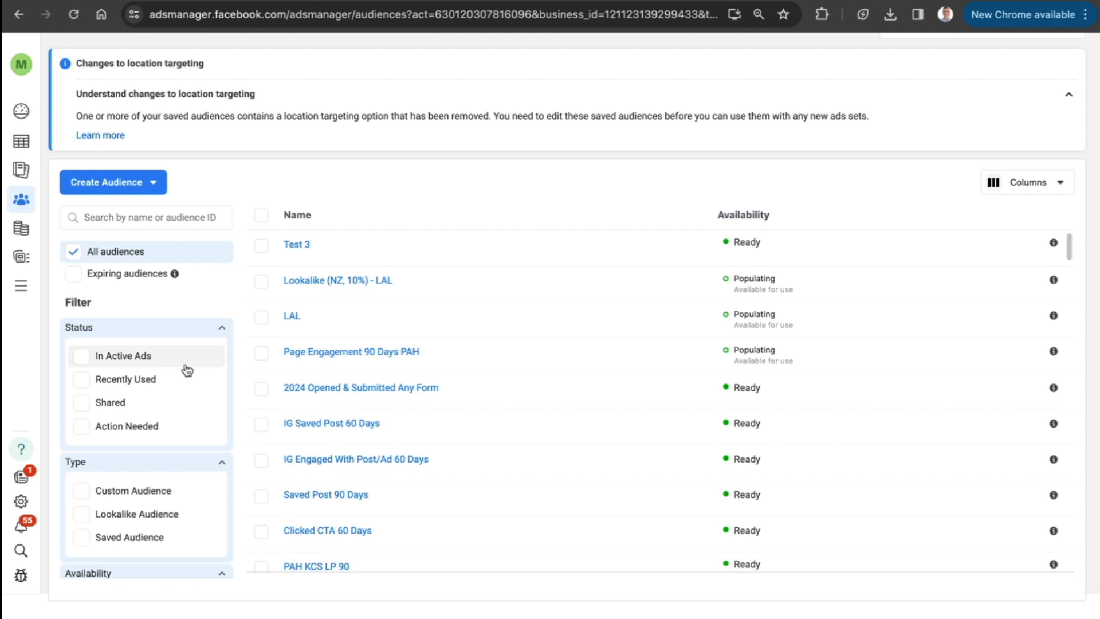
- View the audience list filtered by the statuses Recently Used and Action Needed, one at a time, clearing each filter
left_click(81, 382)
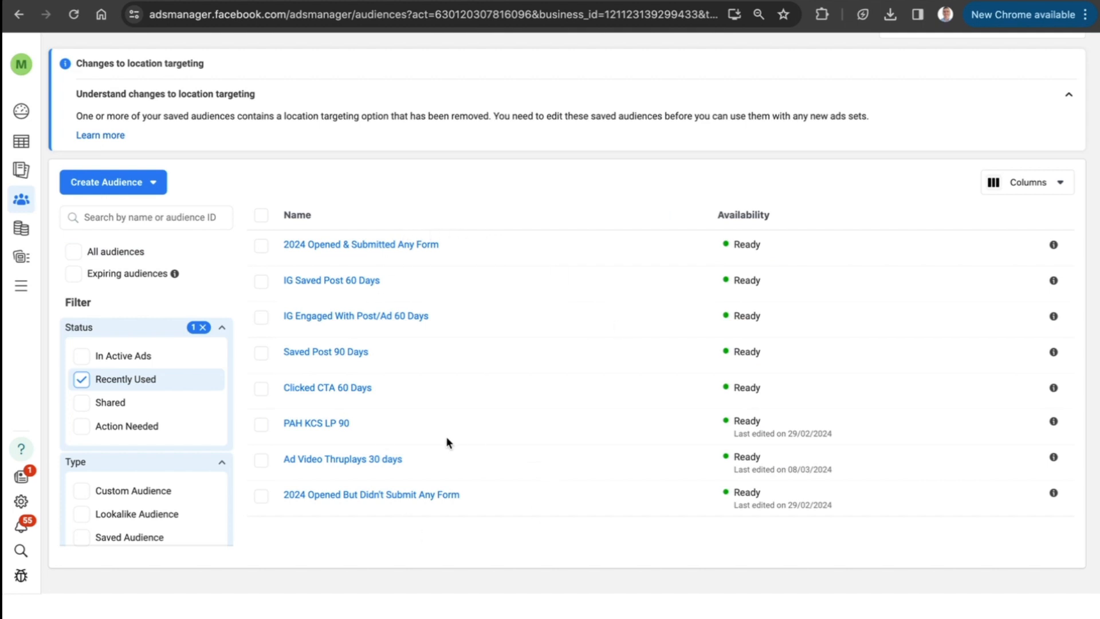
left_click(81, 380)
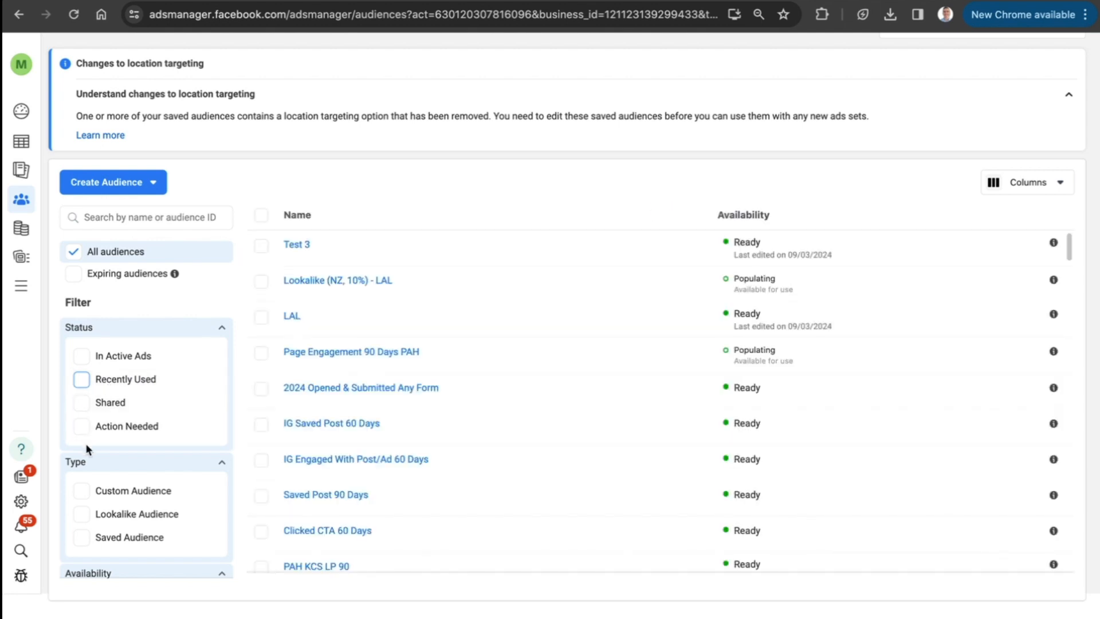
left_click(86, 430)
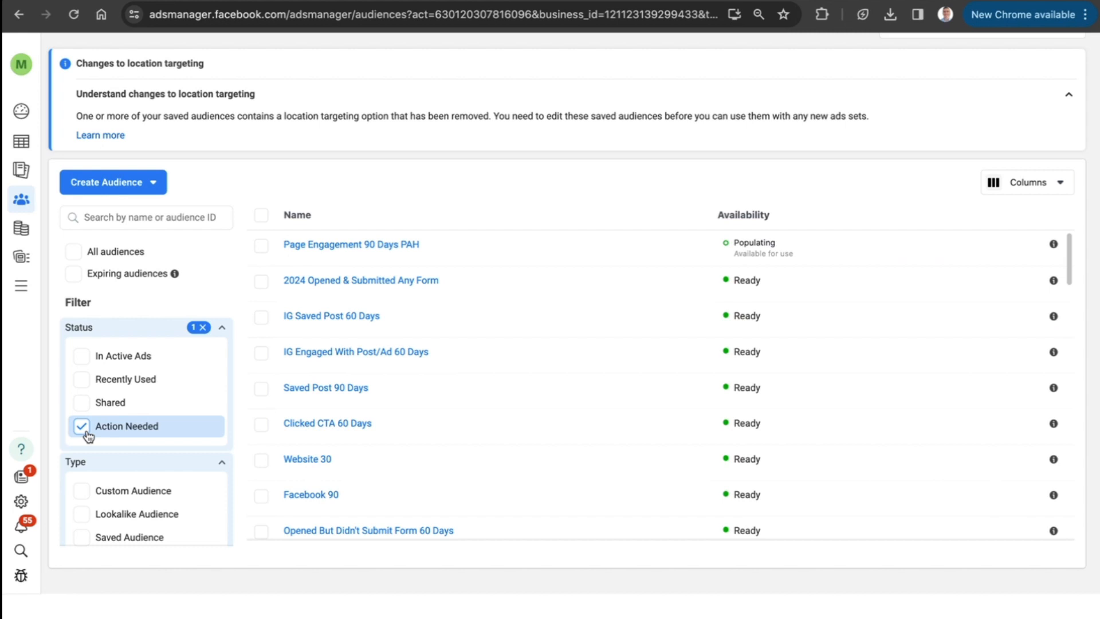
left_click(86, 434)
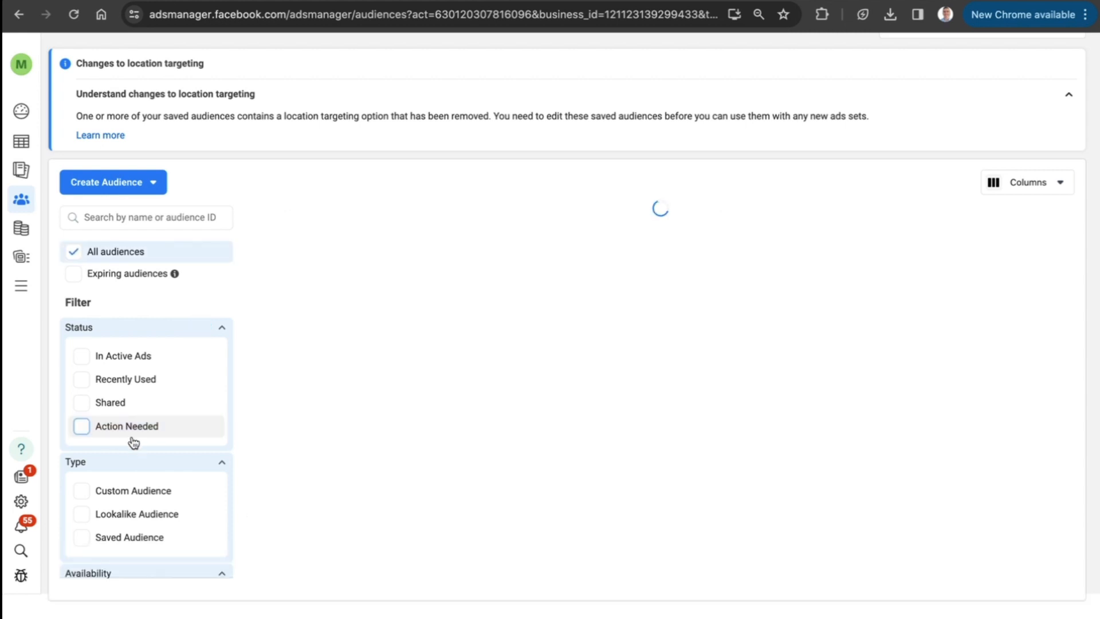
- View the audiences by type, one at a time: Custom Audience, Lookalike Audience and Saved Audience, and clear the type filter
scroll(162, 411, "down", 2)
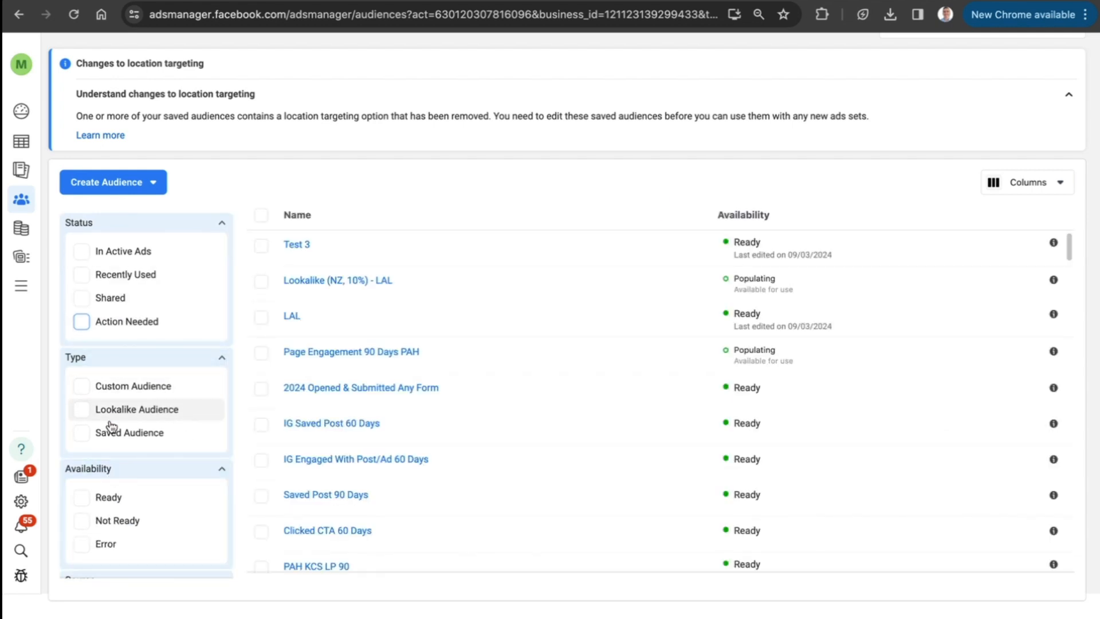
left_click(87, 393)
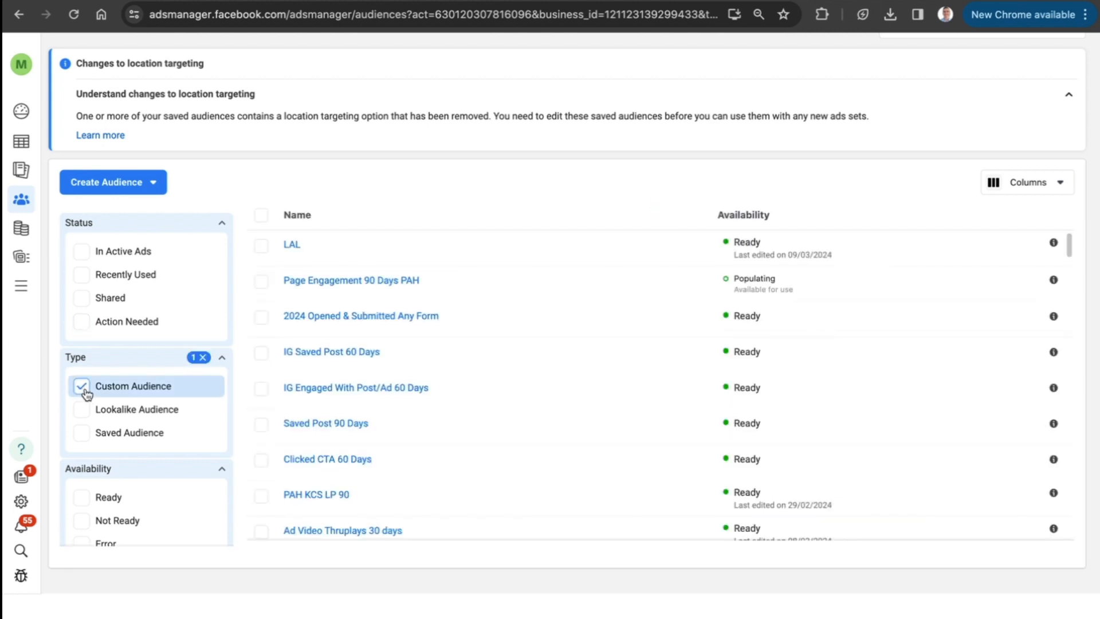
left_click(86, 393)
left_click(83, 416)
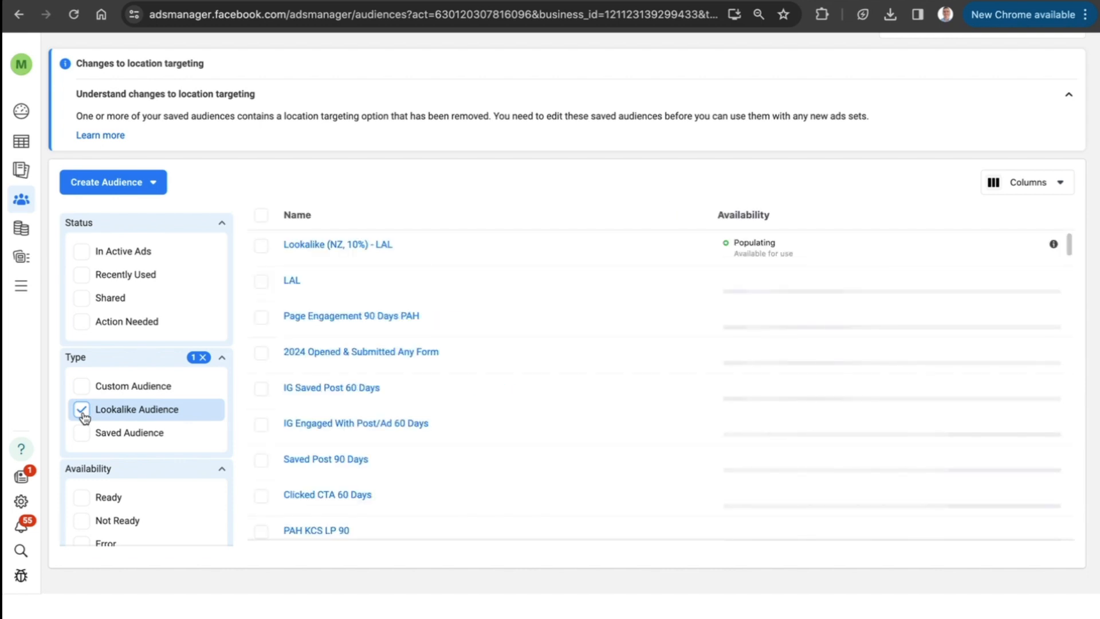
left_click(83, 433)
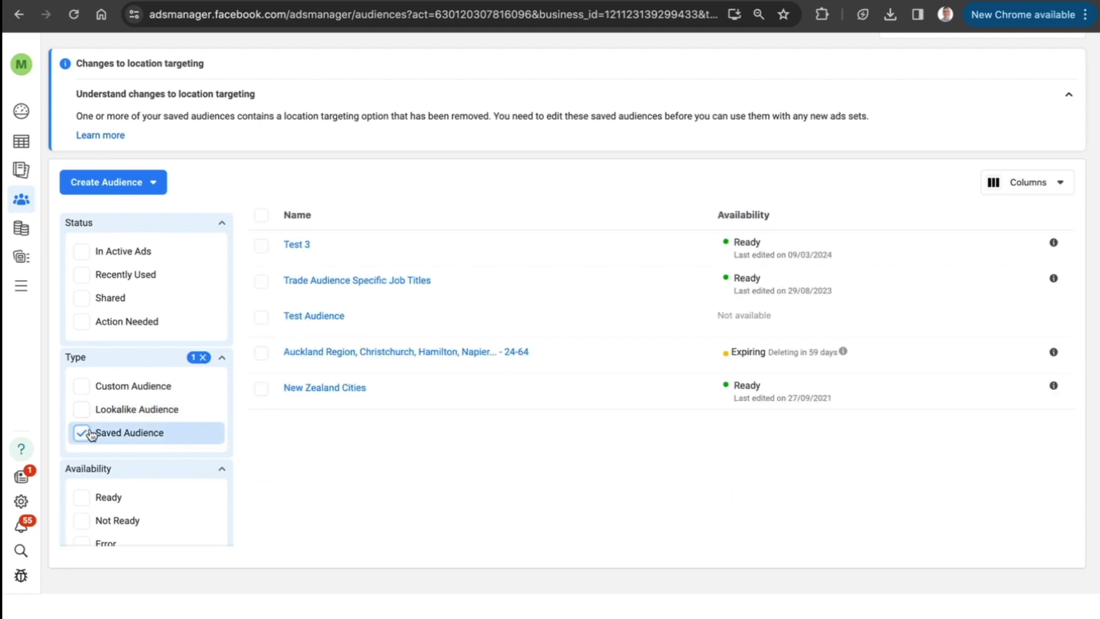
left_click(87, 433)
- View the audiences by availability, one at a time: Ready, Not Ready and Error, and clear the availability filter
scroll(103, 436, "down", 1)
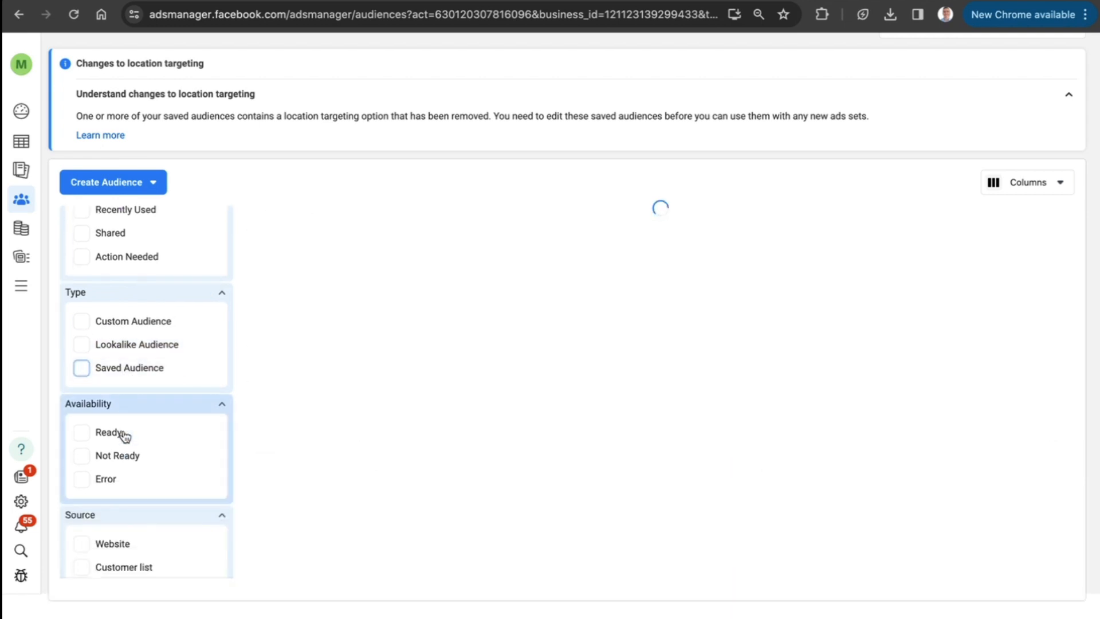
scroll(125, 436, "down", 2)
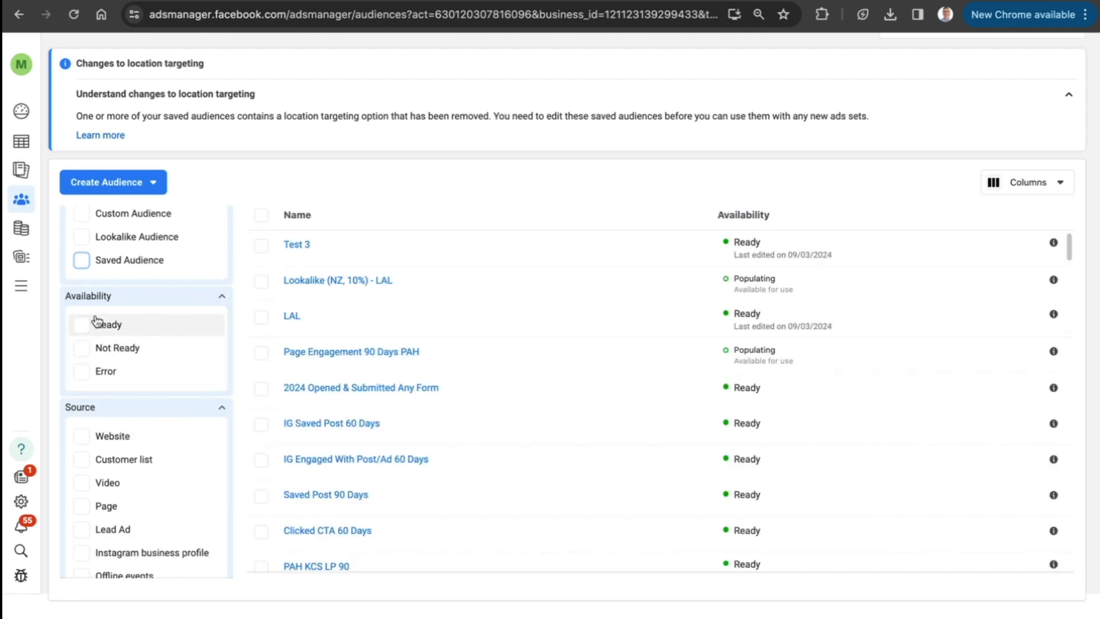
left_click(83, 325)
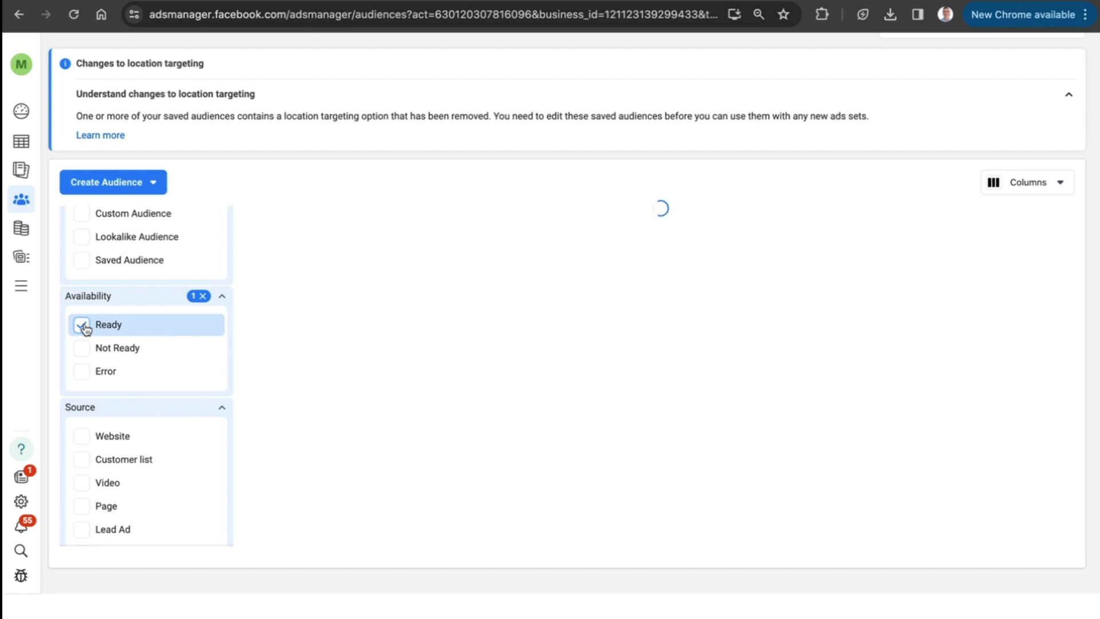
left_click(83, 326)
left_click(82, 349)
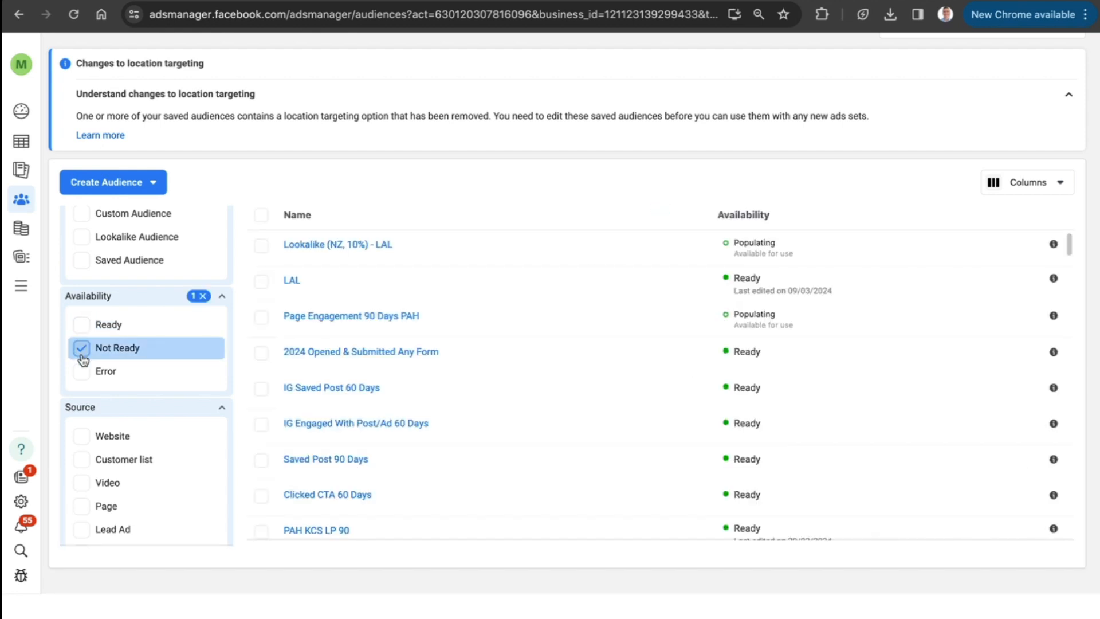
left_click(84, 349)
left_click(82, 373)
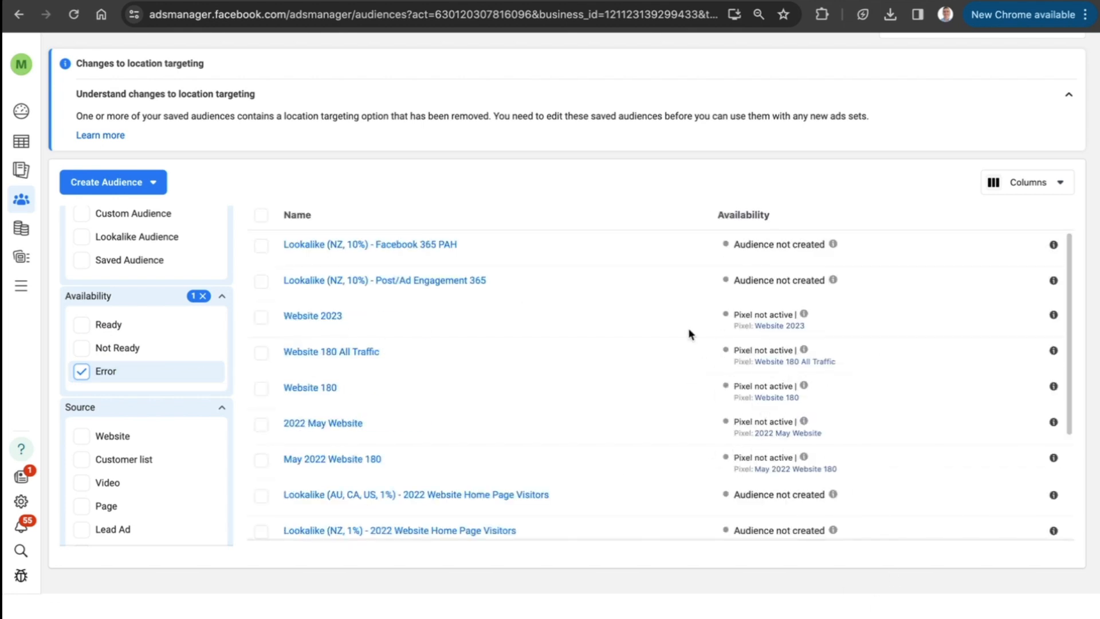
left_click(81, 378)
- Filter the audience list by the Lead Ad source, look through the matching audiences and clear the filter
scroll(158, 433, "down", 3)
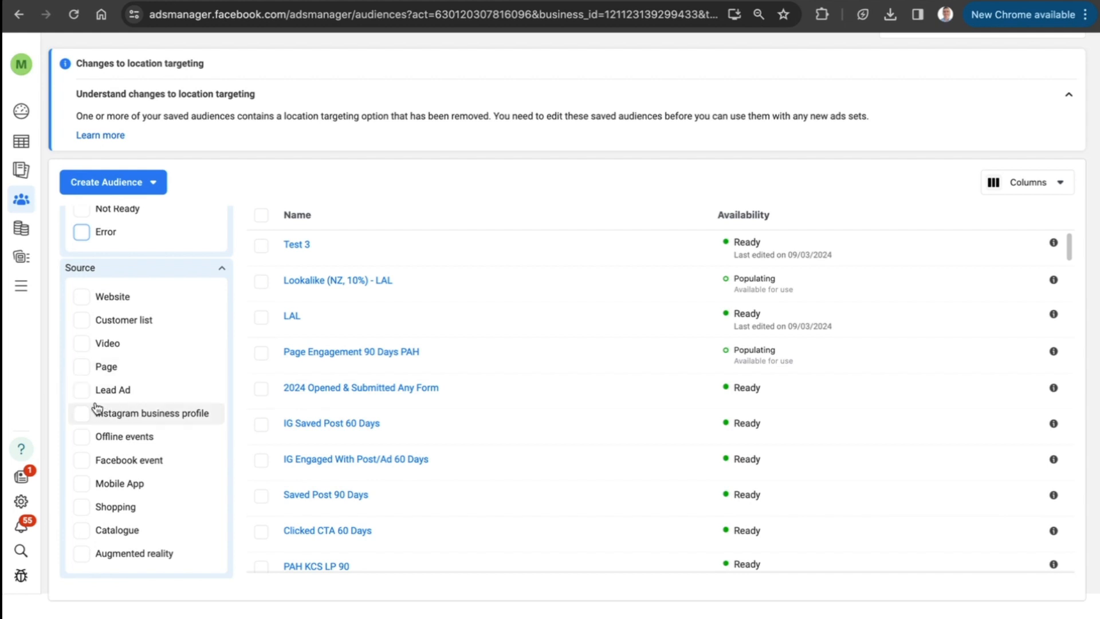
left_click(82, 390)
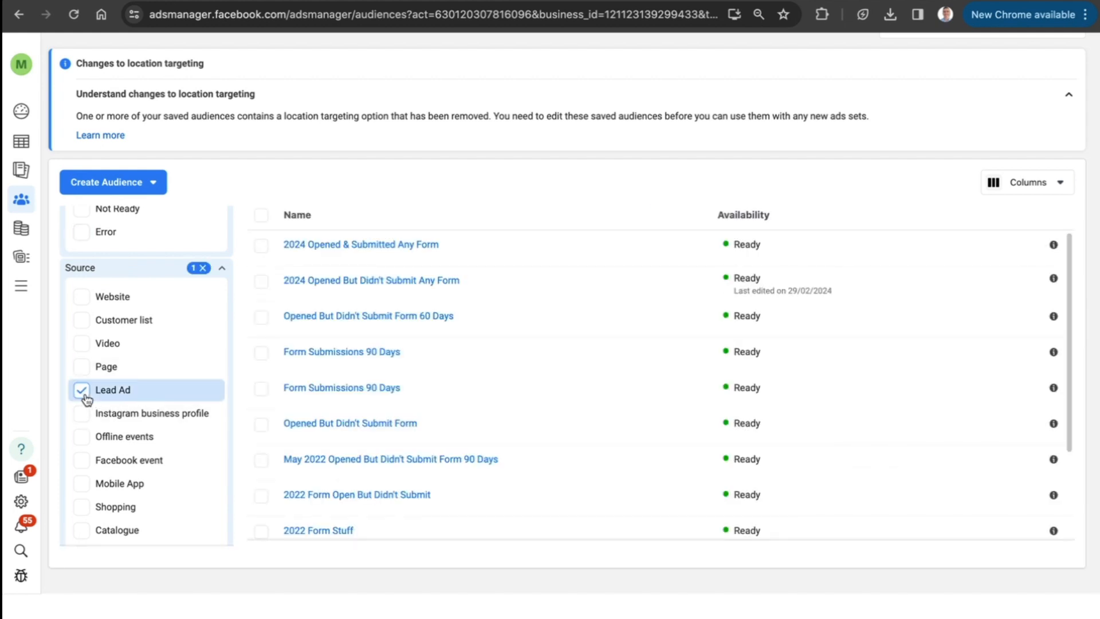
scroll(498, 351, "down", 3)
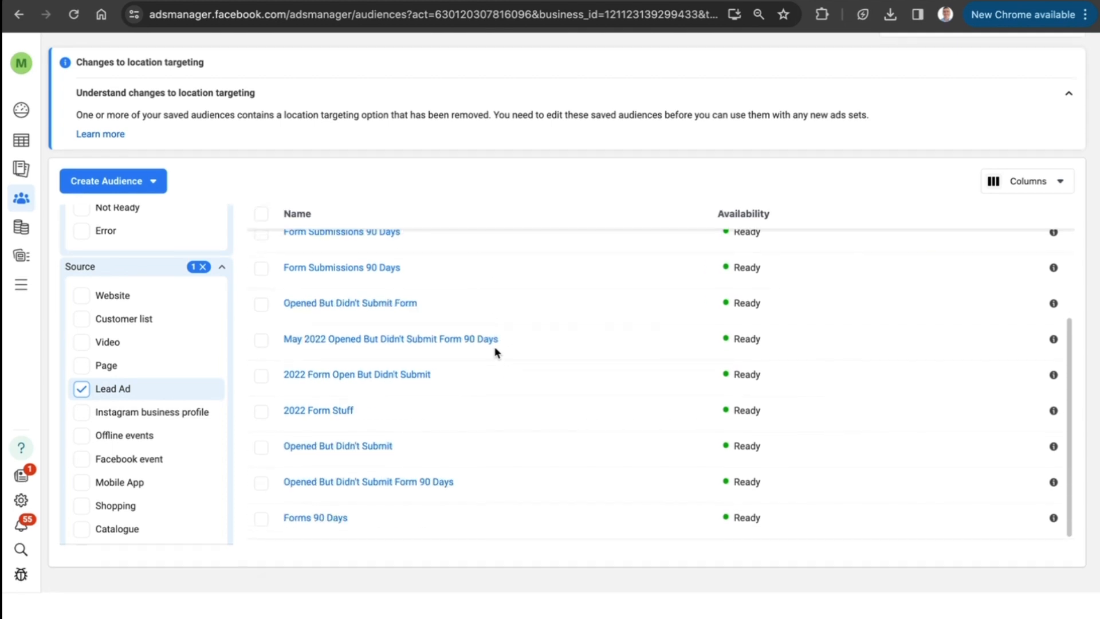
scroll(496, 352, "up", 3)
scroll(496, 352, "down", 3)
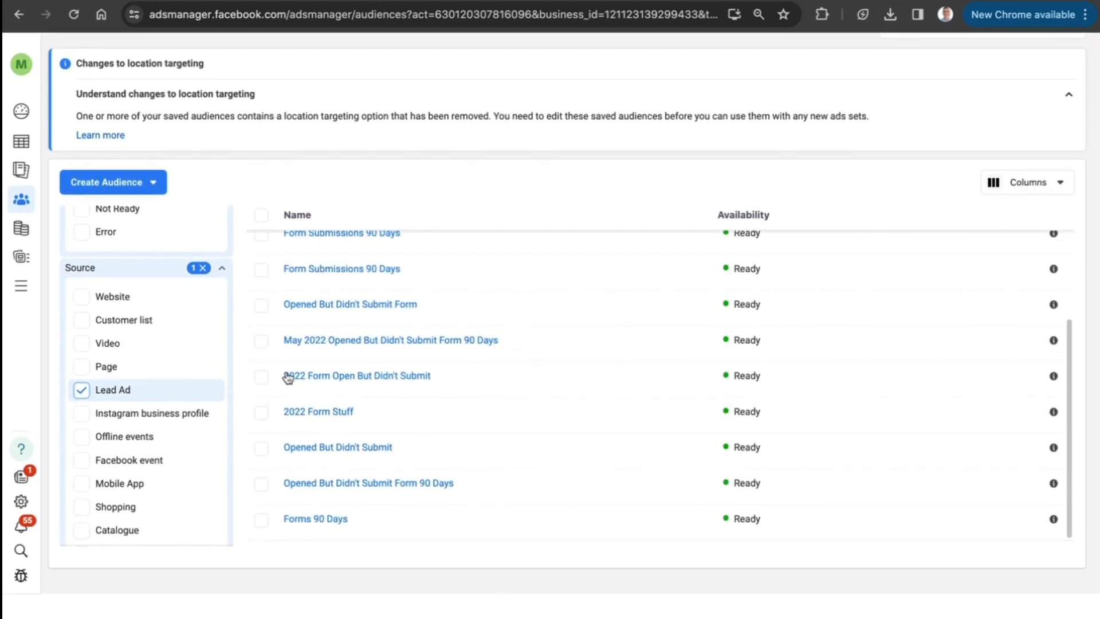
left_click(82, 394)
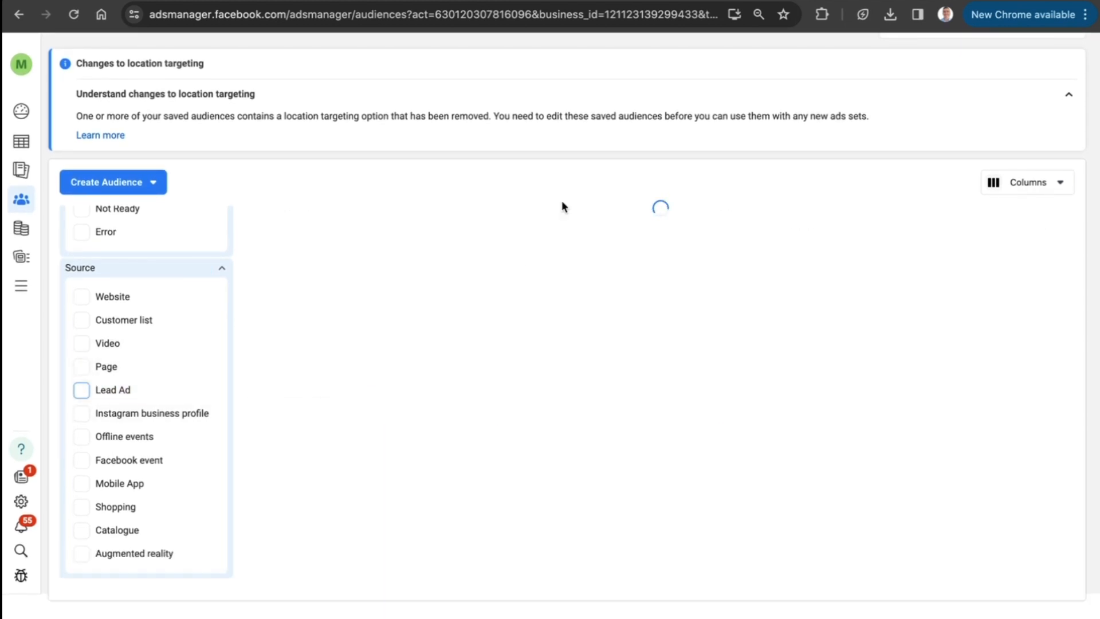